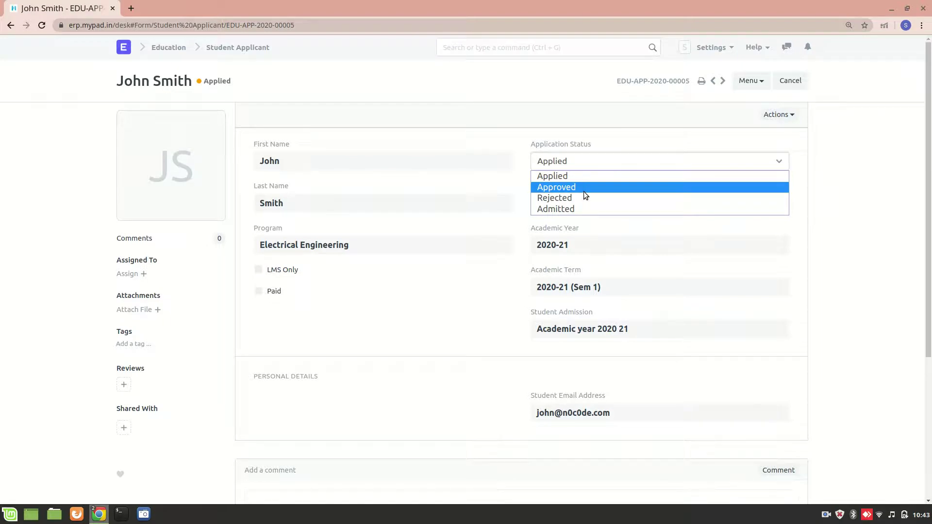
Set the applicant's status to Approved, save, and open the downloaded acceptance letter PDF.
left_click(581, 192)
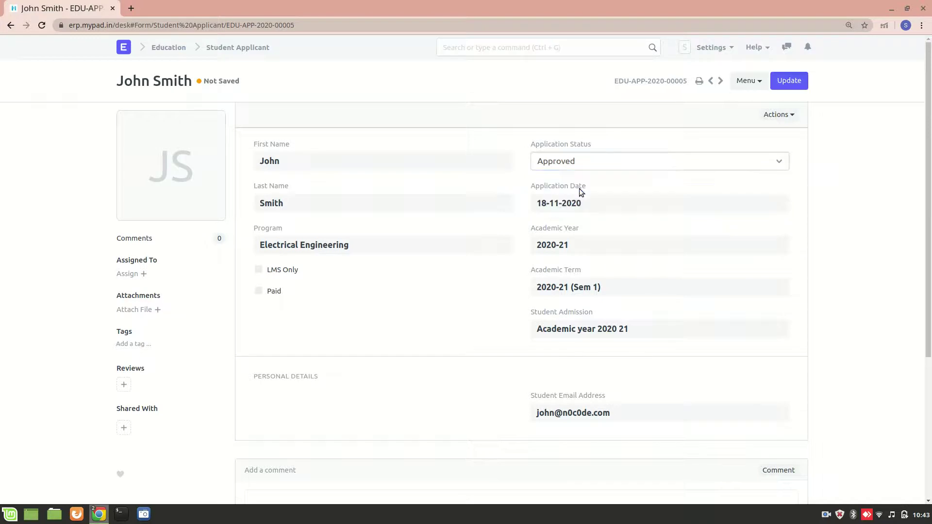
left_click(791, 82)
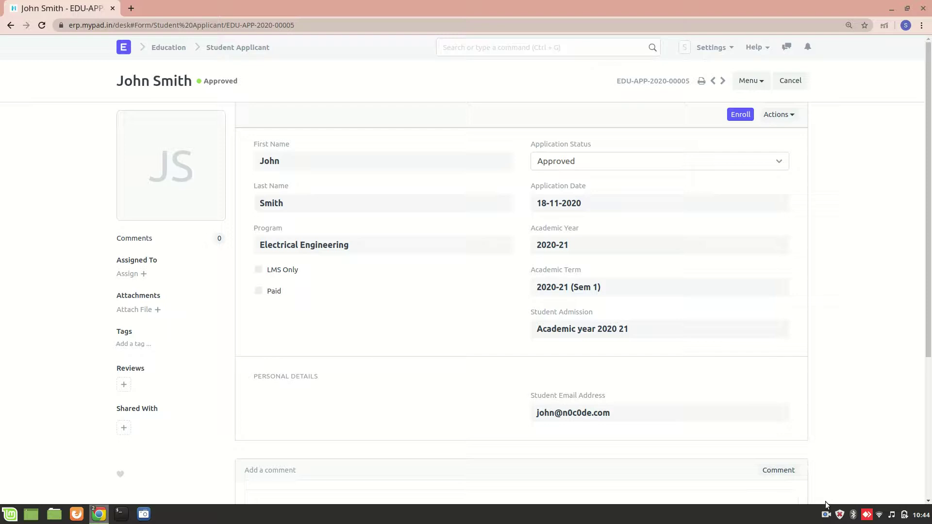
left_click(826, 514)
Review the 2020-21 Acceptance Letter PDF, then return to the student applicant form.
left_click(853, 461)
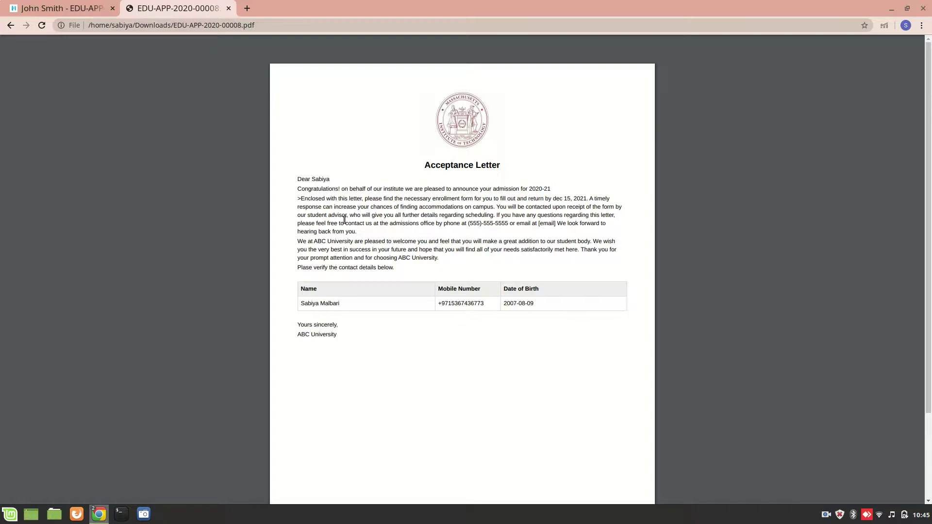
mouse_move(188, 80)
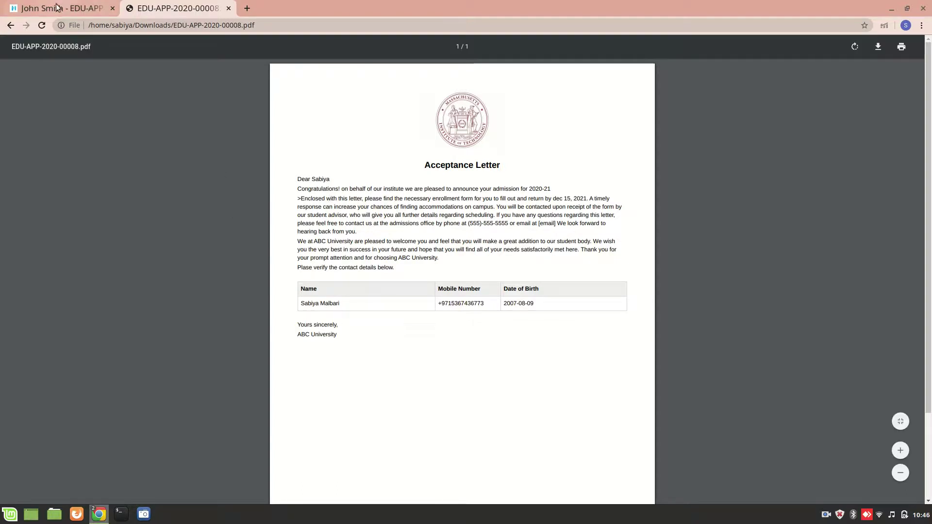
left_click(77, 8)
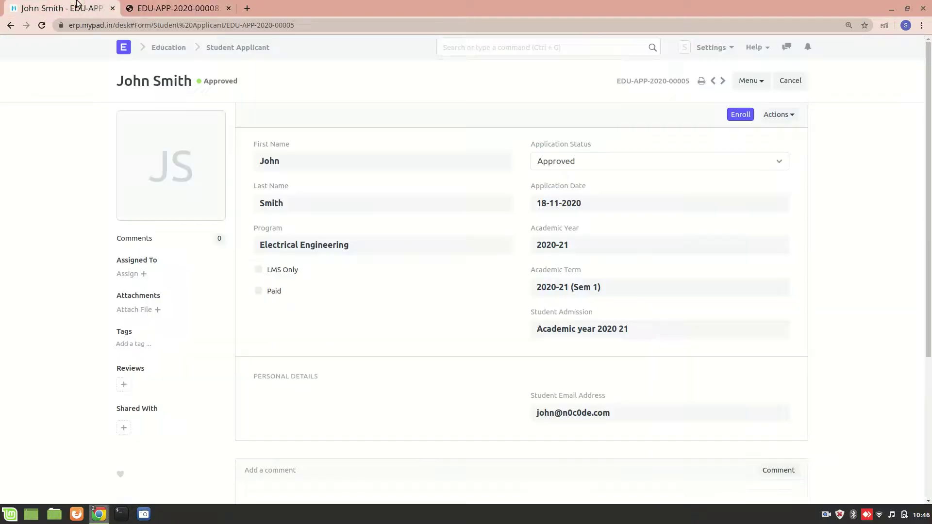
Search 'notifi' to reach the Notification list and open the 'Your Application is approved' notification.
left_click(181, 49)
scroll(448, 262, "down", 6)
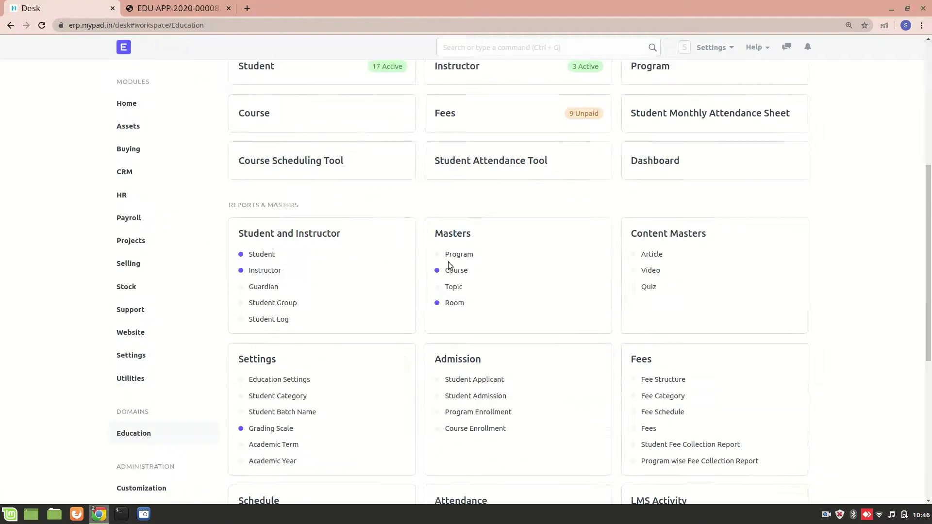
scroll(505, 63, "up", 6)
left_click(512, 49)
type("notifi")
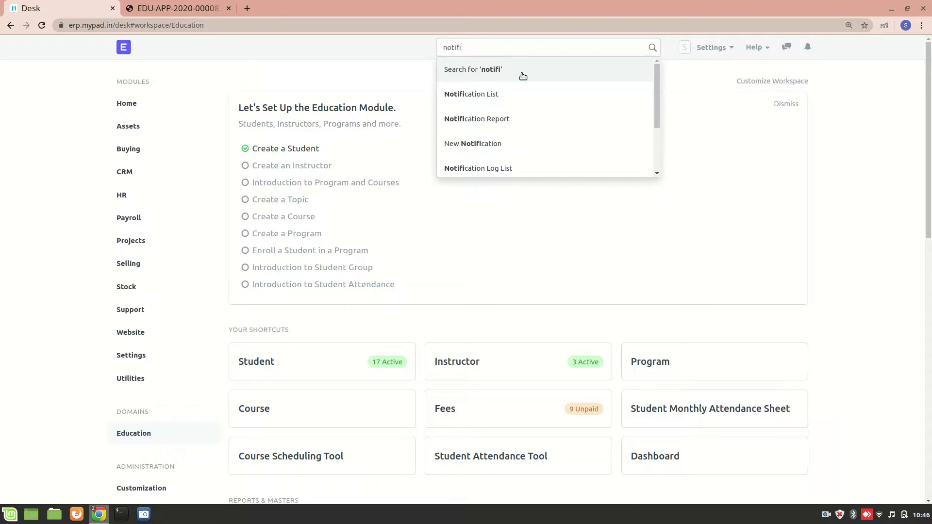
left_click(526, 98)
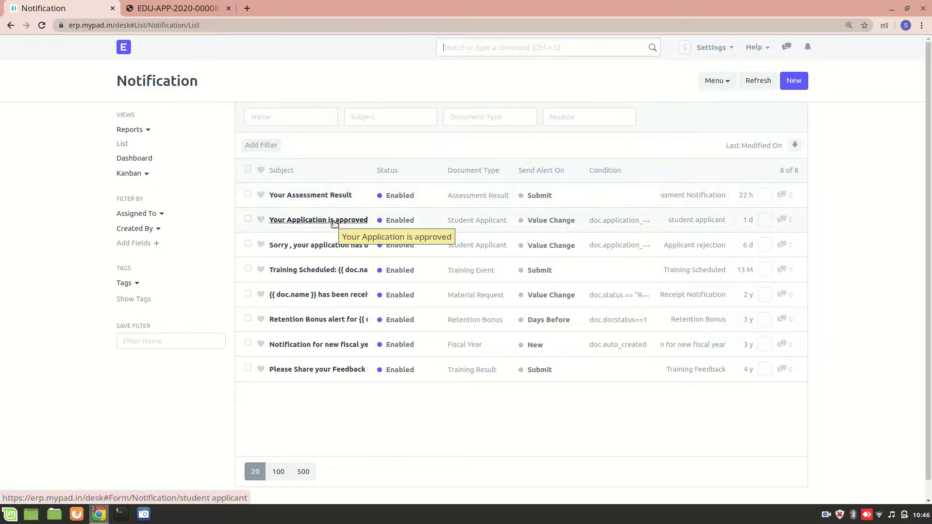
left_click(300, 220)
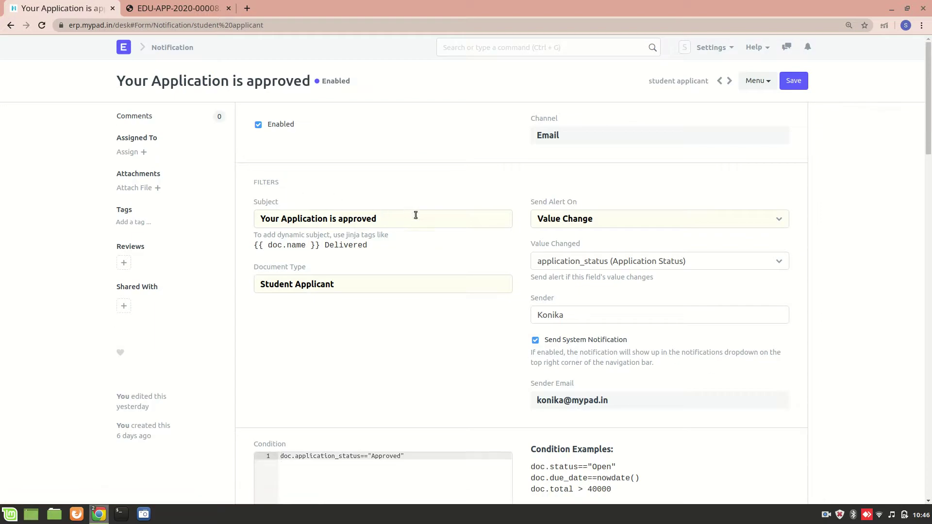
Inspect the approval notification's subject and keep Send Alert On set to Value Change.
left_click_drag(419, 223, 310, 212)
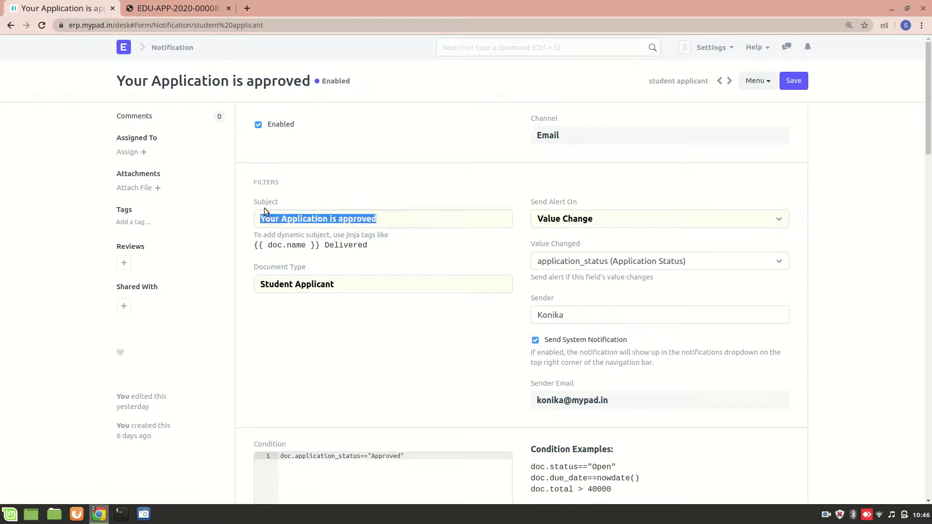
left_click(335, 197)
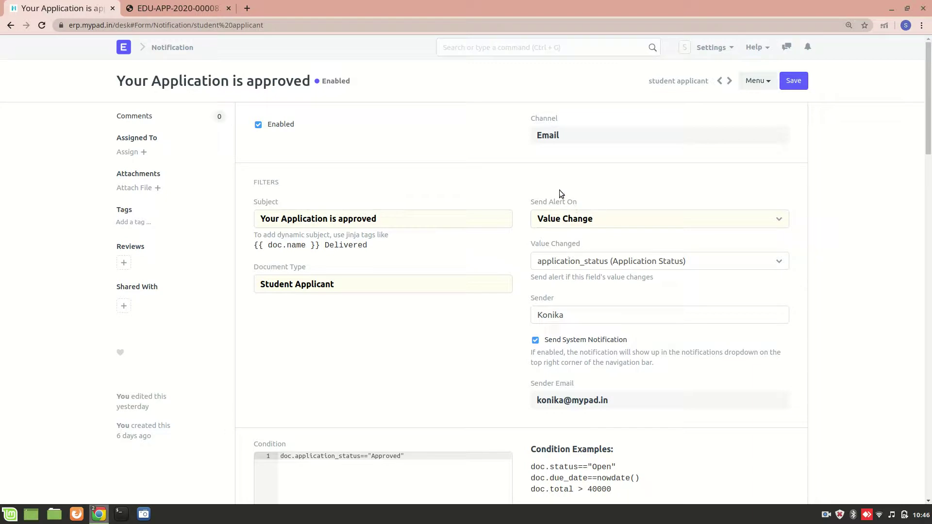
left_click(628, 222)
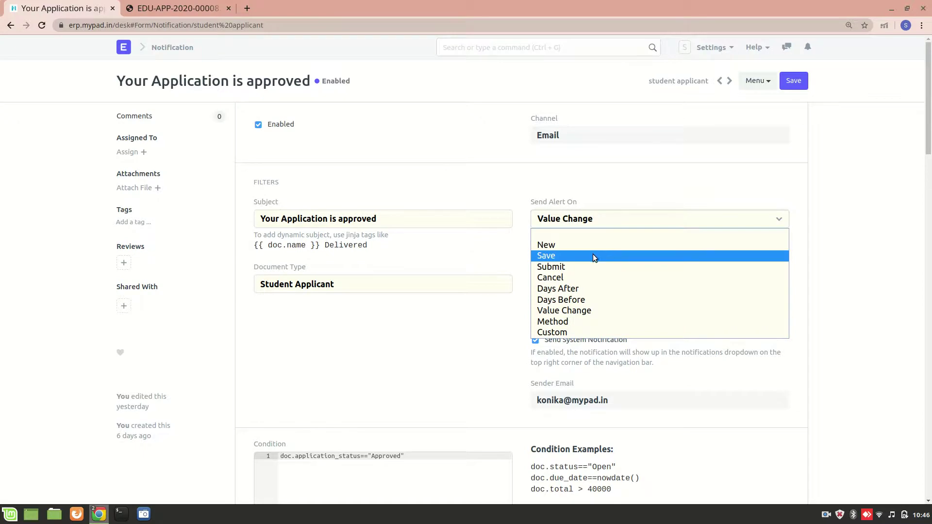
left_click(498, 133)
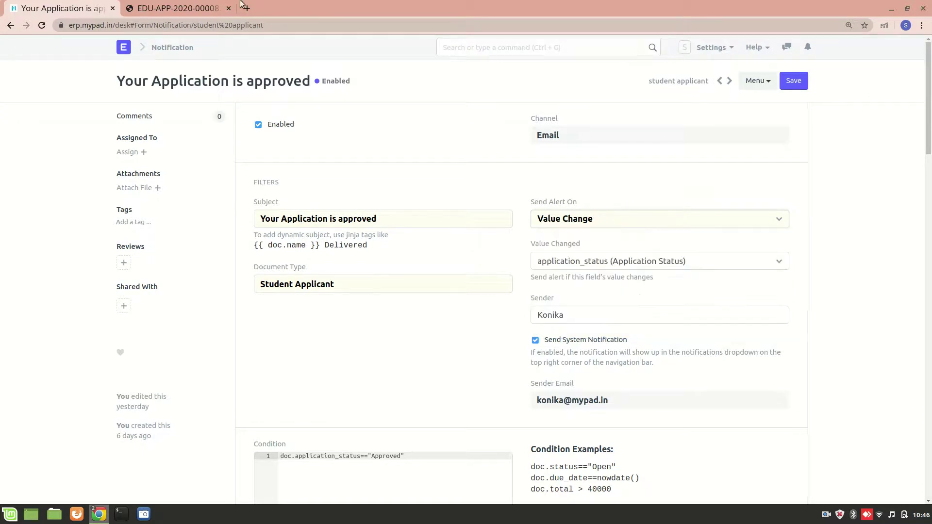
Duplicate the notification tab and open the approved applicant from the Student Applicant list.
right_click(87, 4)
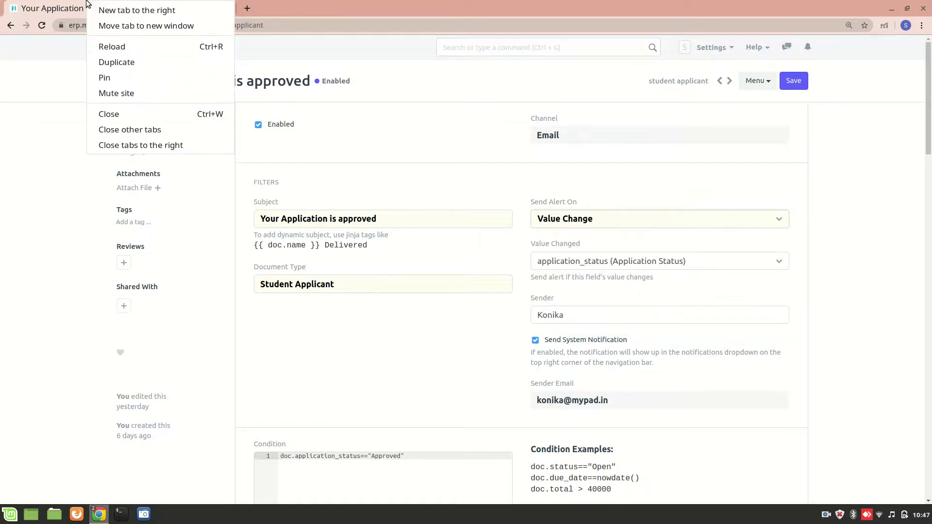
left_click(131, 61)
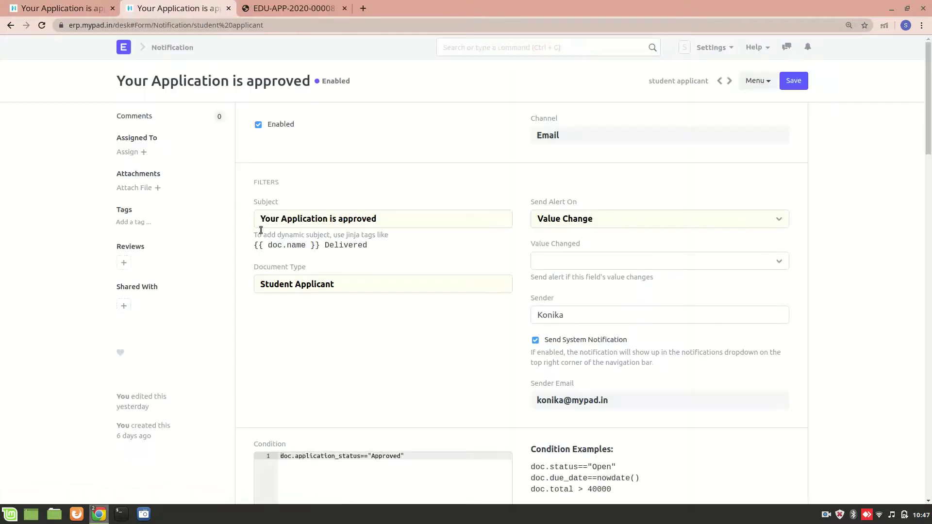
left_click(125, 51)
scroll(484, 283, "down", 5)
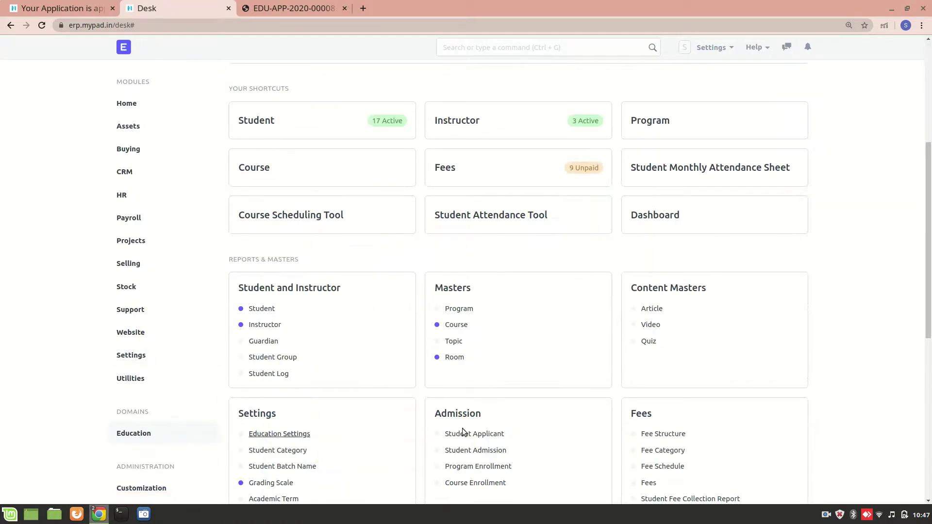
left_click(479, 434)
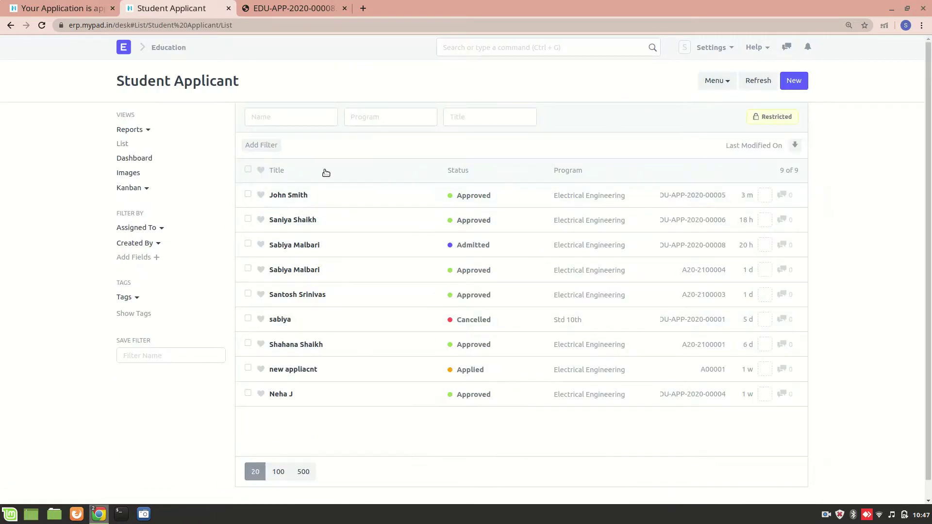
left_click(282, 195)
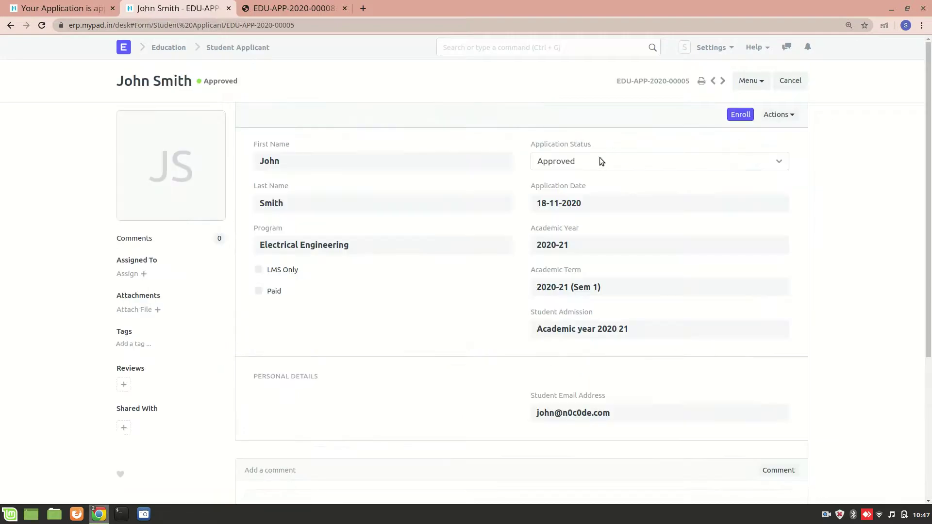
left_click(599, 161)
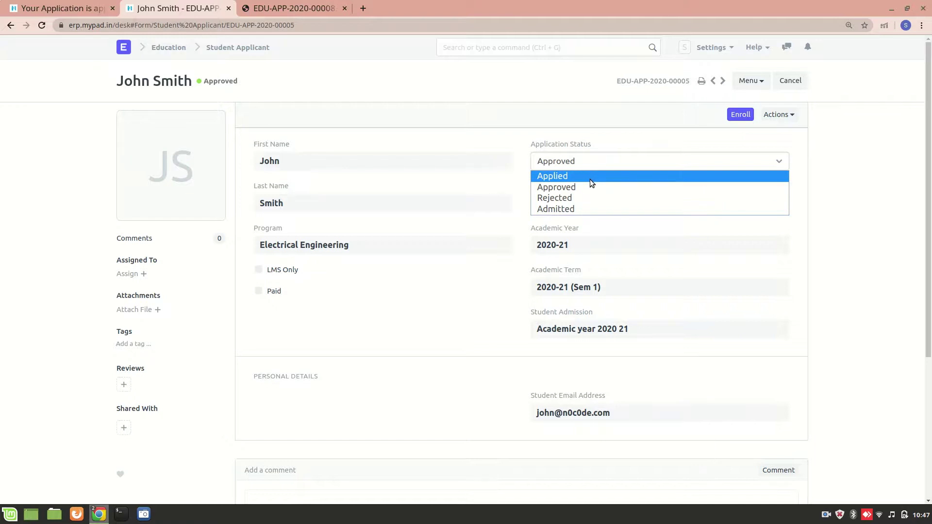
left_click(494, 138)
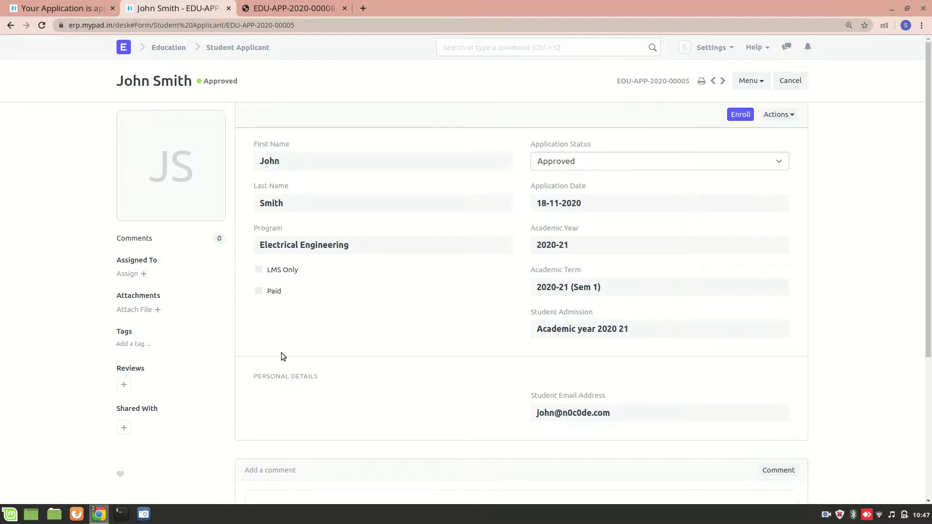
left_click(64, 5)
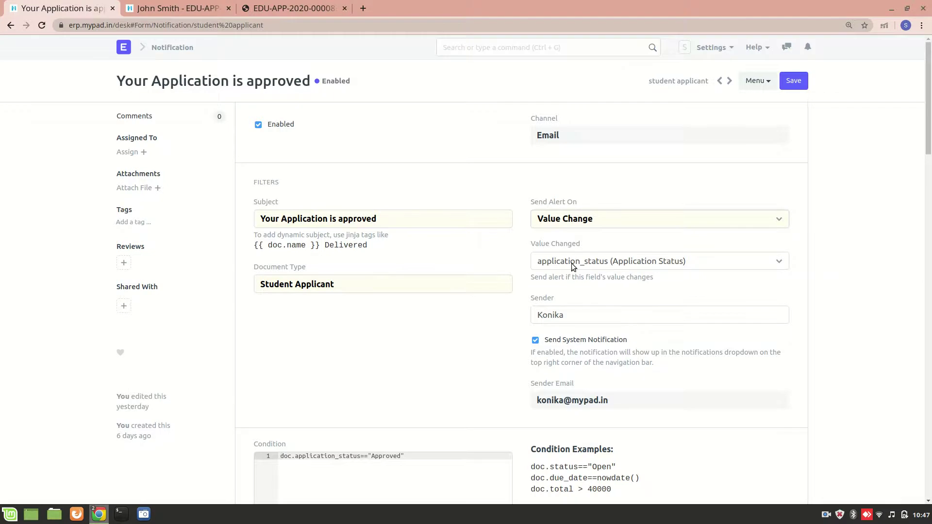
left_click(168, 7)
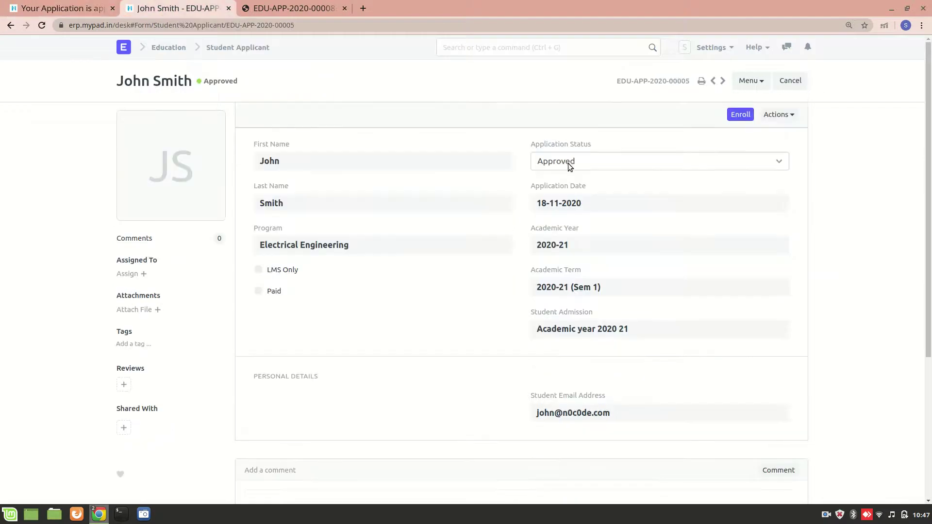
left_click(595, 155)
left_click(70, 4)
scroll(355, 368, "down", 3)
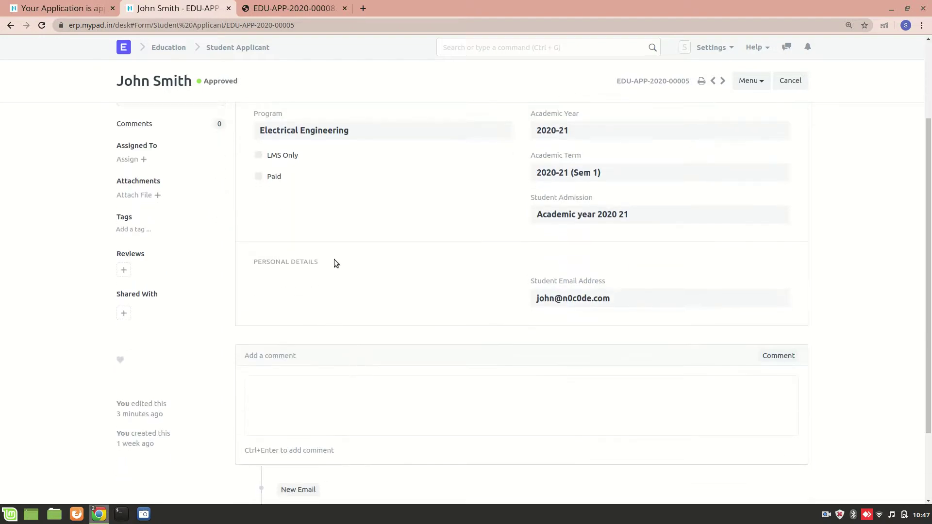
scroll(334, 262, "up", 3)
left_click(43, 8)
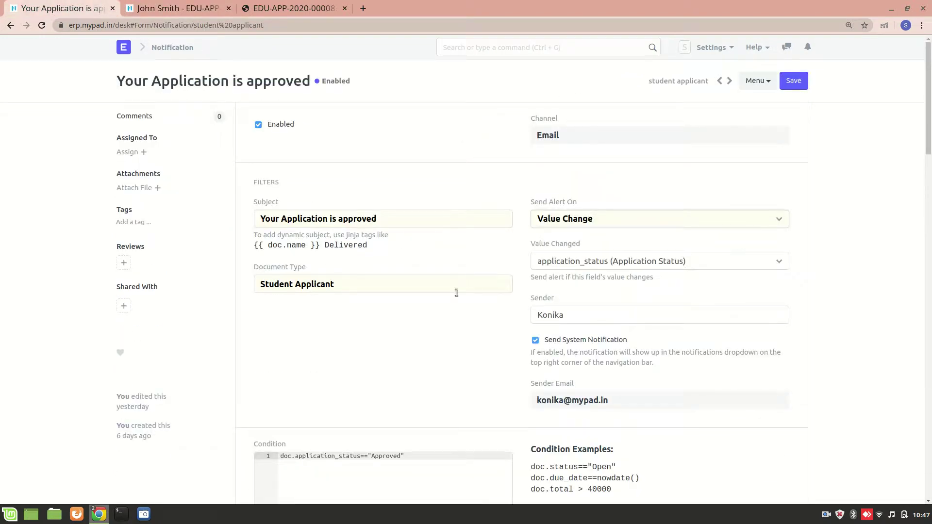
scroll(459, 366, "down", 3)
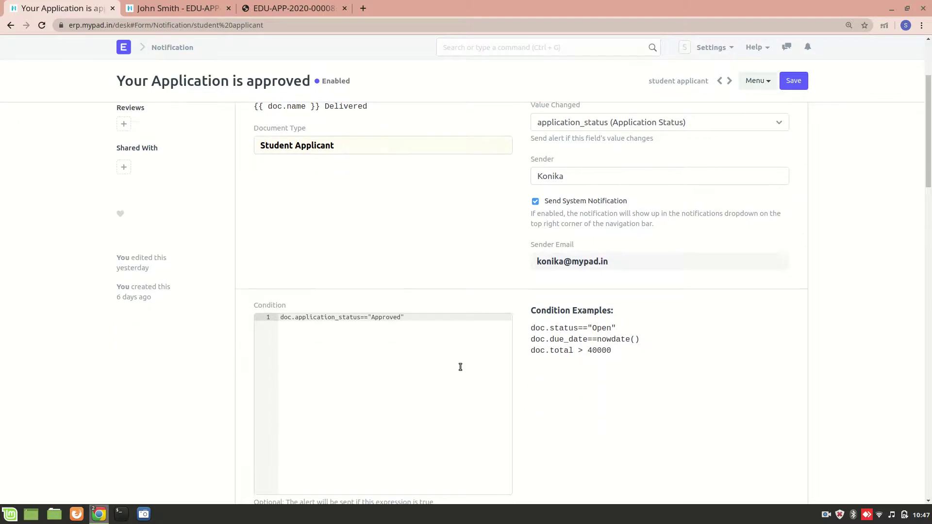
scroll(459, 366, "down", 2)
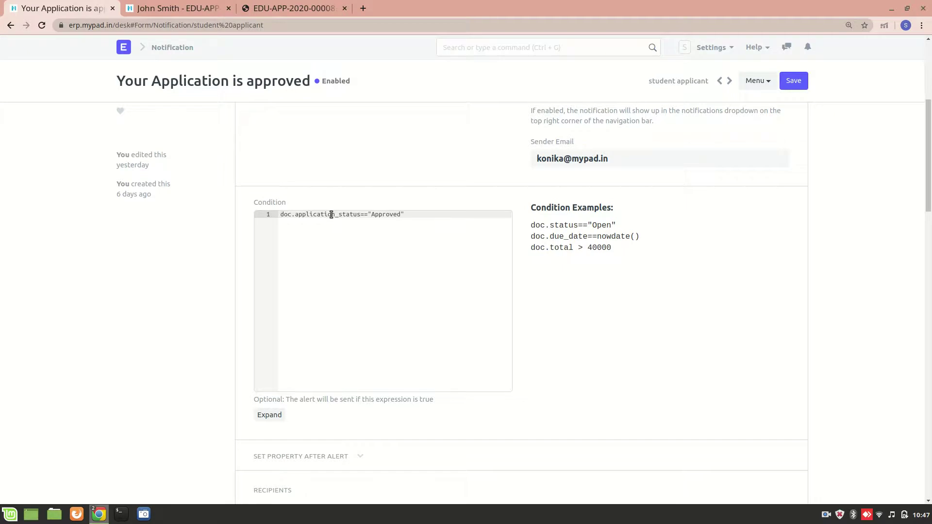
double_click(387, 214)
left_click(182, 4)
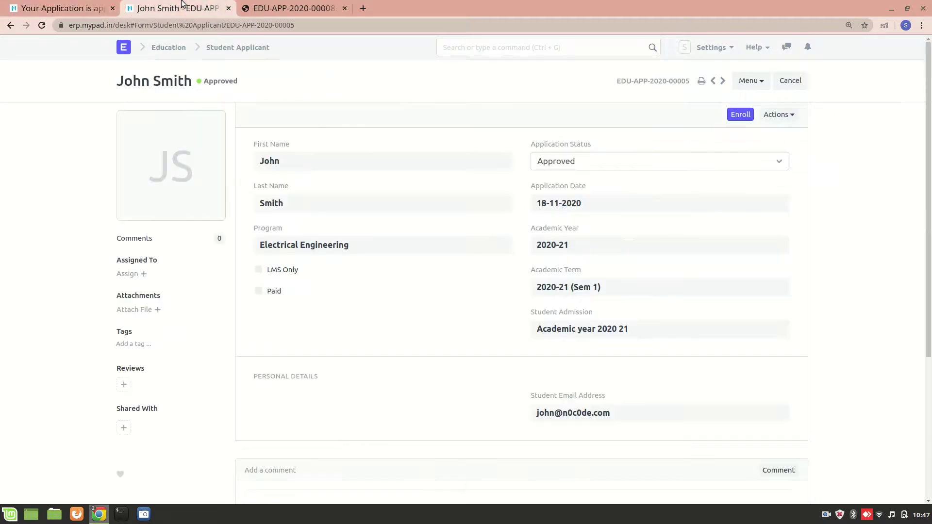
left_click(597, 165)
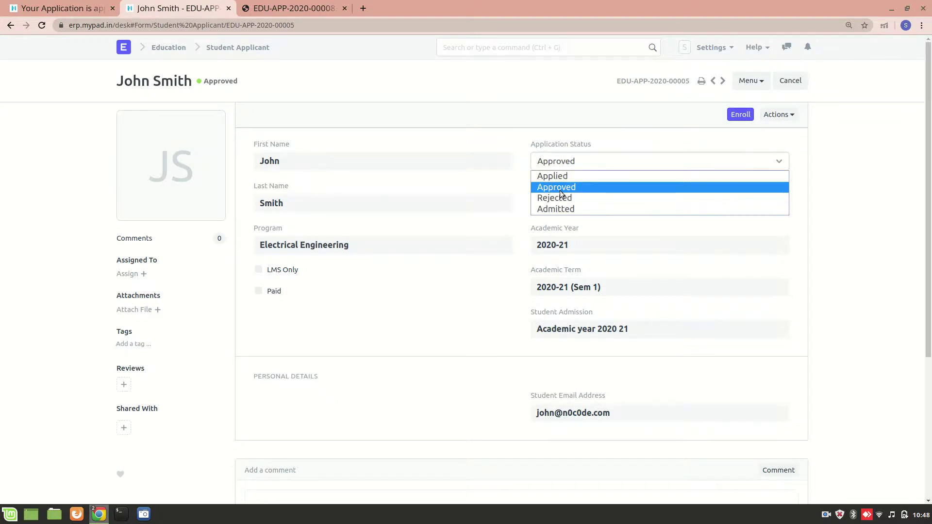
left_click(147, 40)
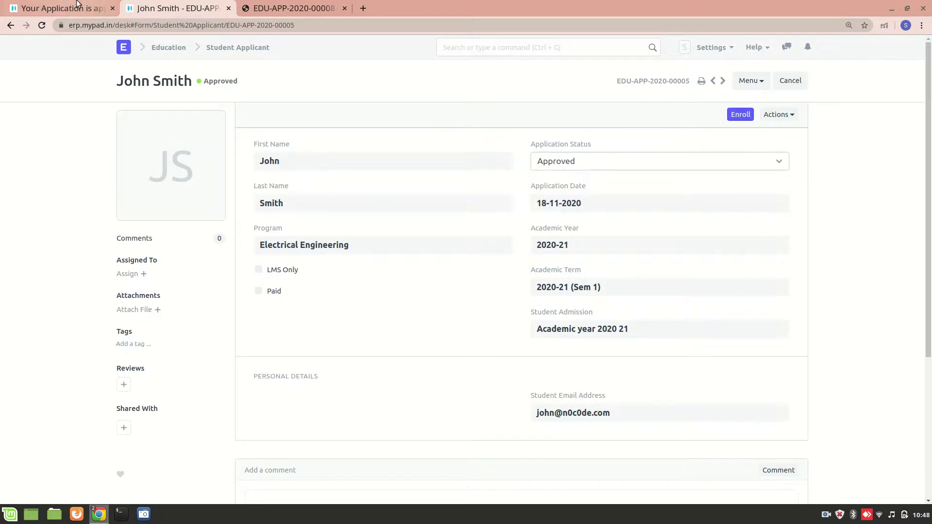
Scroll through the approval notification's Recipients table and Message, then return to the applicant record.
left_click(23, 4)
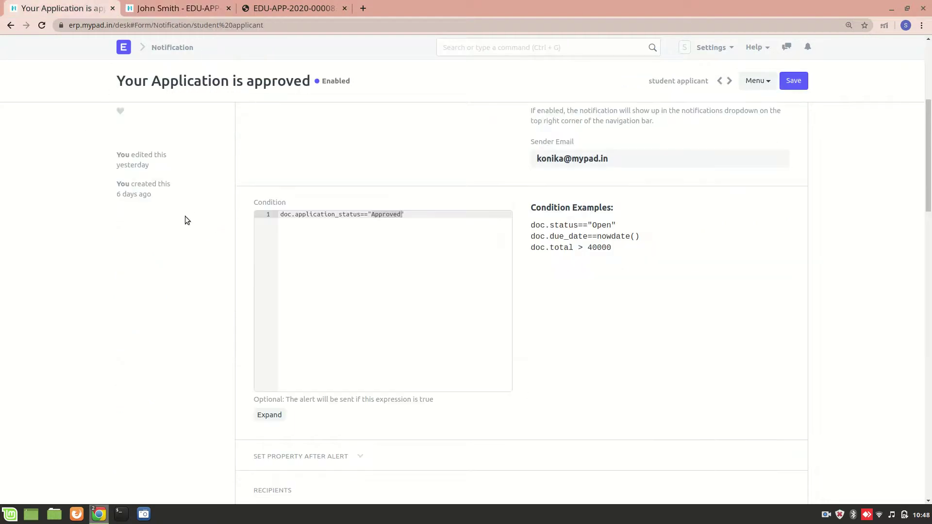
scroll(238, 224, "up", 4)
scroll(284, 308, "down", 9)
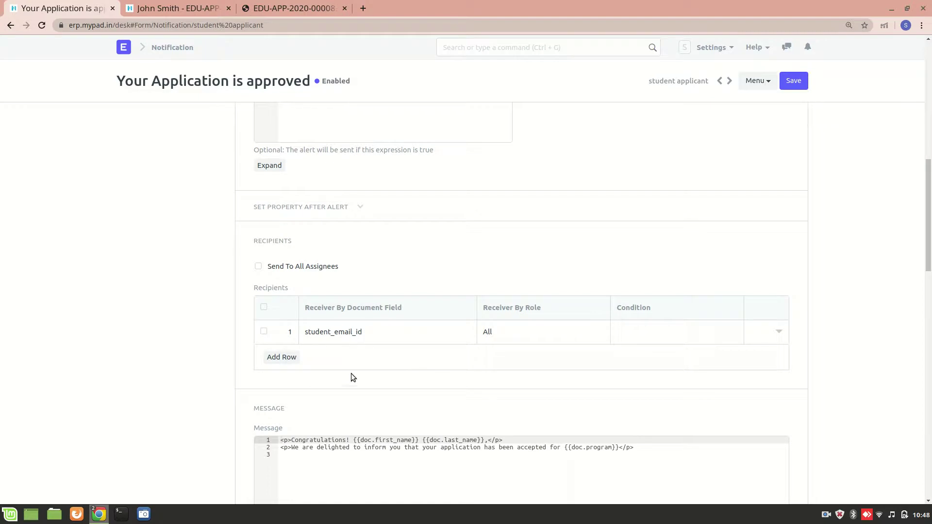
scroll(349, 377, "down", 1)
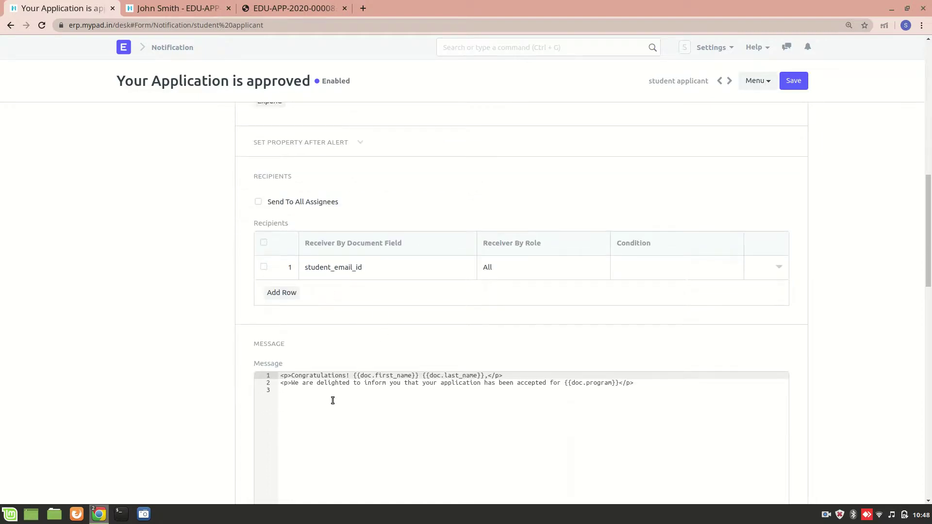
scroll(332, 401, "down", 1)
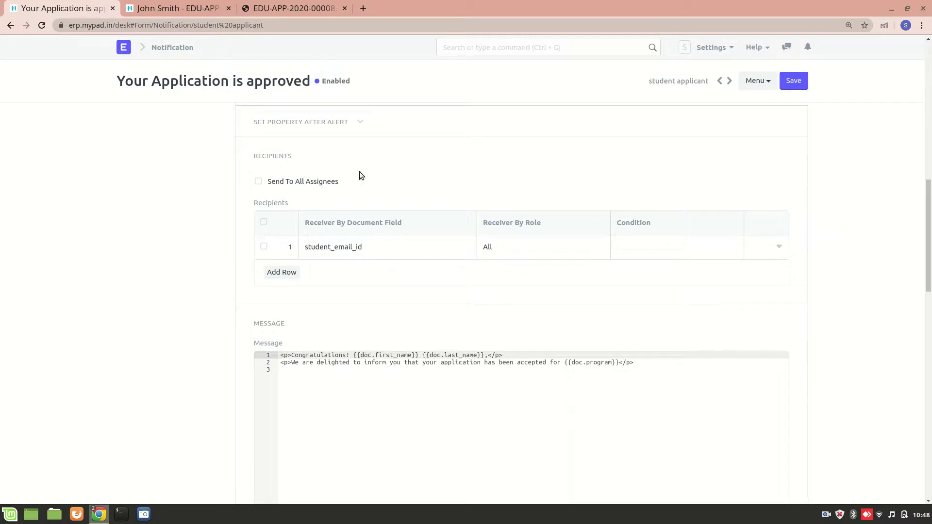
left_click(177, 8)
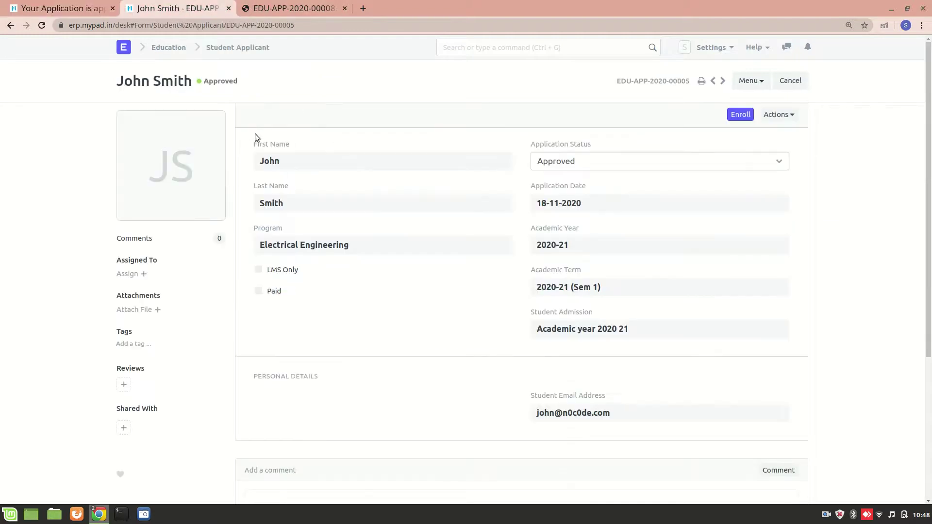
Scroll the approval notification to Print Settings, showing Attach Print with 'Student - Applicant 2'.
left_click(90, 6)
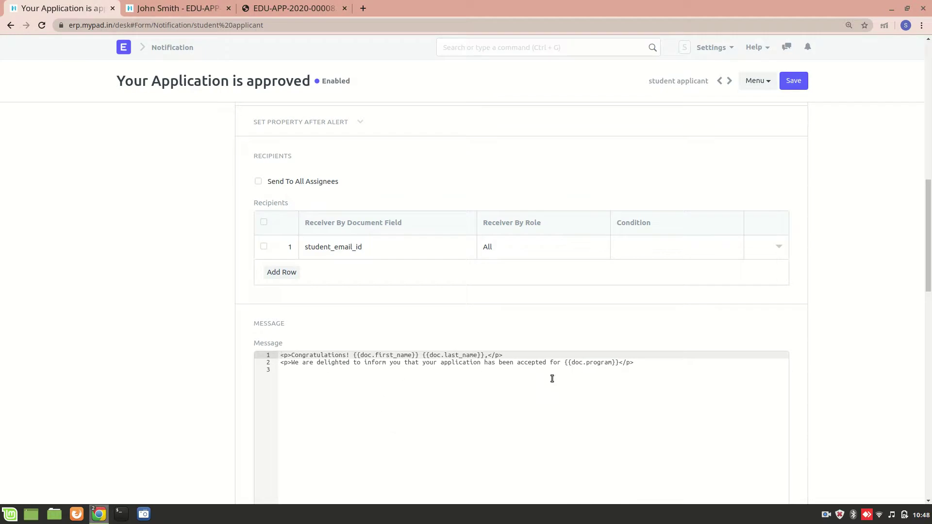
left_click(206, 1)
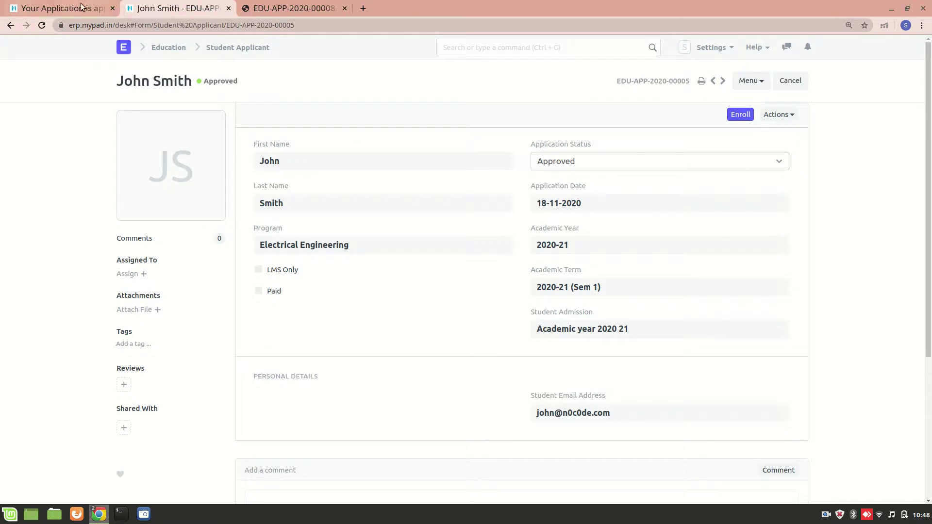
left_click(35, 4)
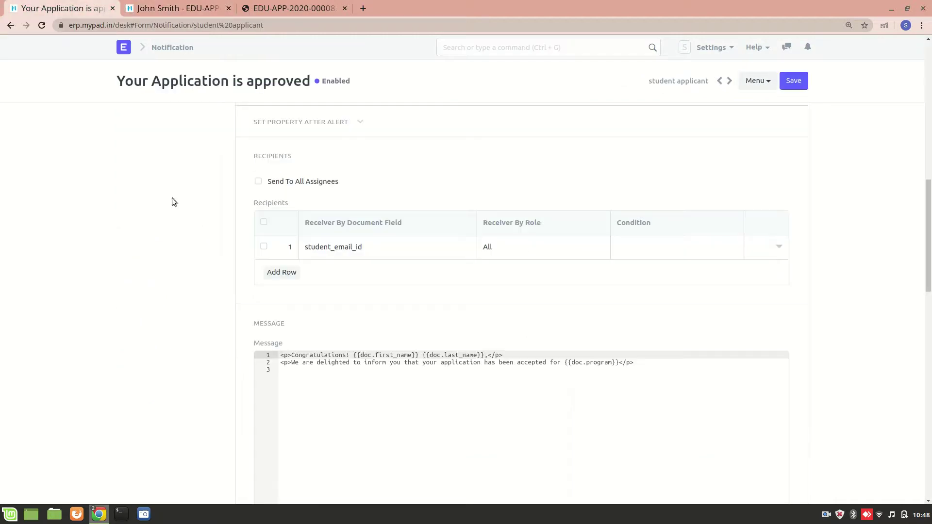
scroll(174, 280, "down", 5)
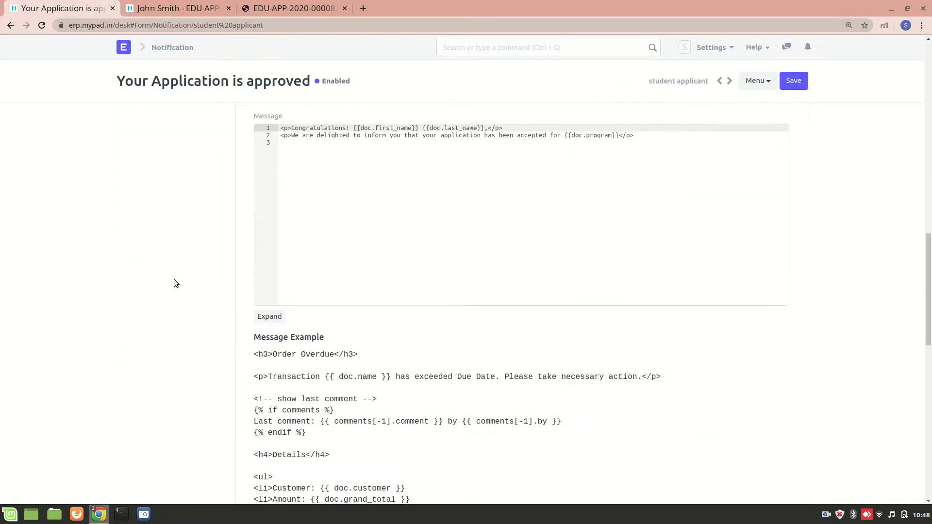
scroll(174, 283, "down", 5)
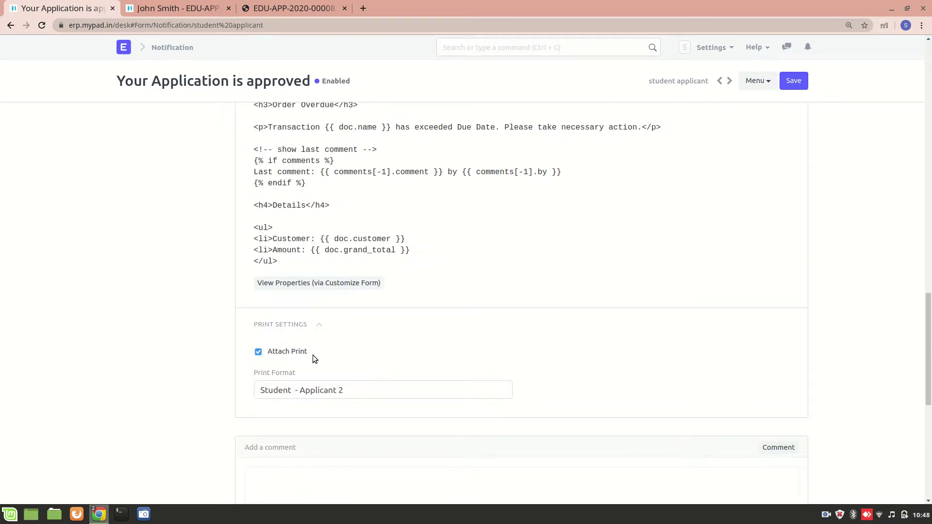
left_click(291, 7)
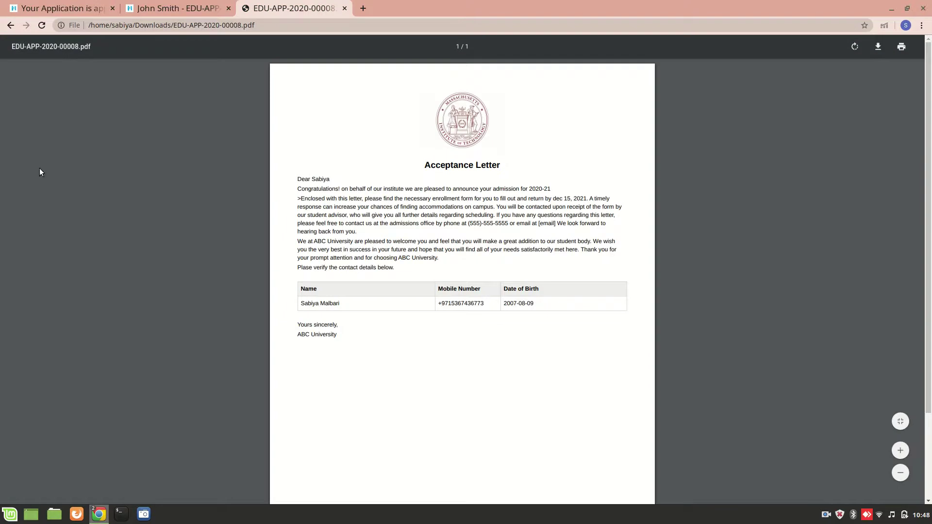
left_click(94, 8)
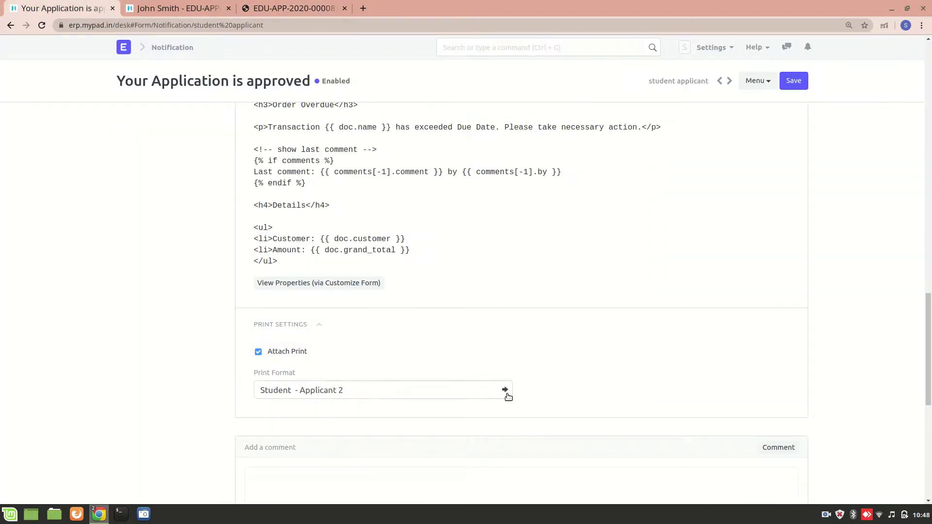
Open the 'Student - Applicant 2' print format, keep its type as Jinja, and scroll its HTML.
left_click(505, 390)
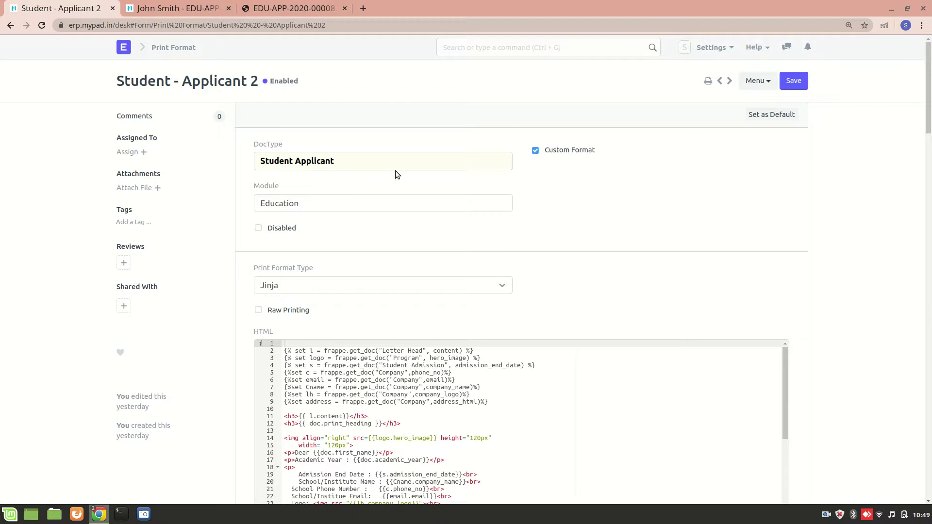
scroll(395, 254, "down", 1)
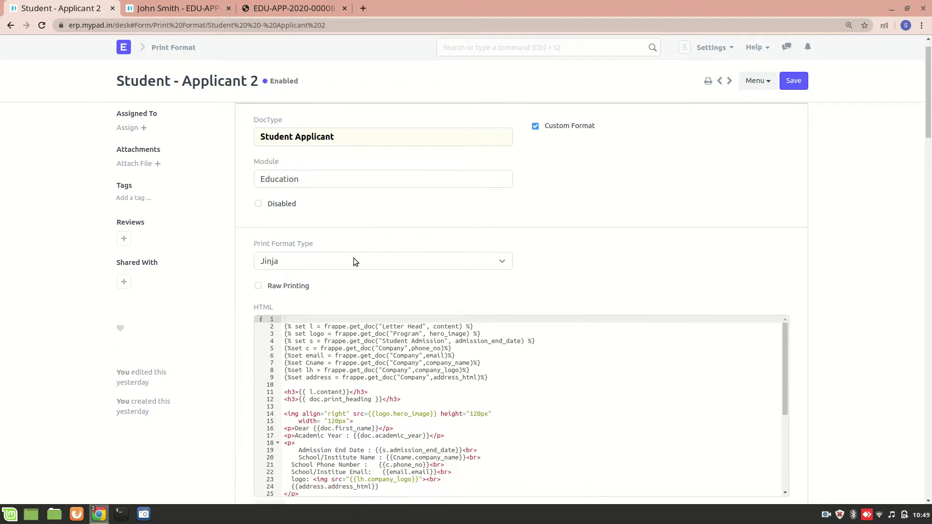
left_click(353, 261)
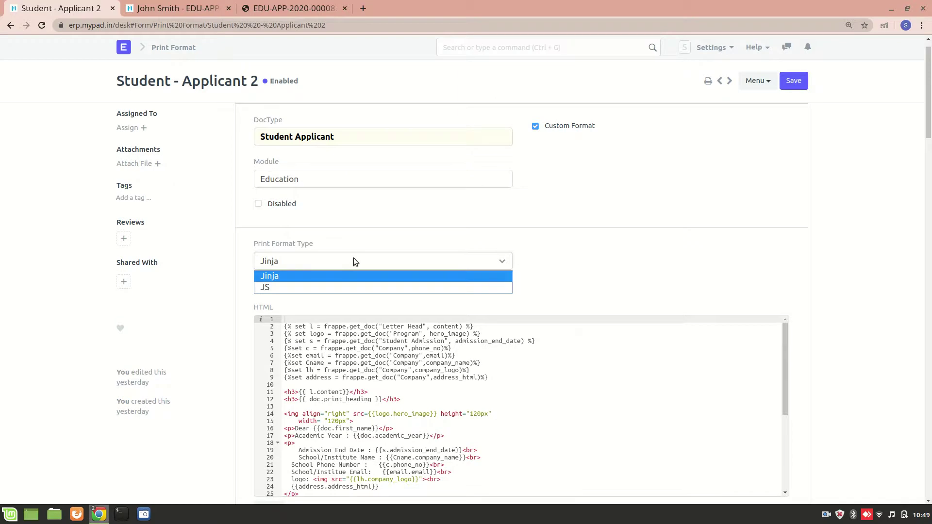
left_click(415, 234)
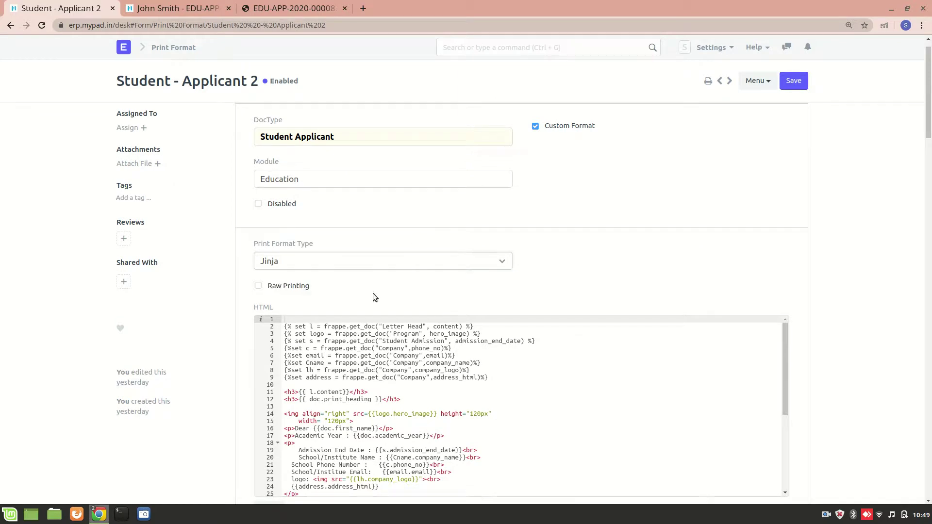
scroll(373, 293, "down", 2)
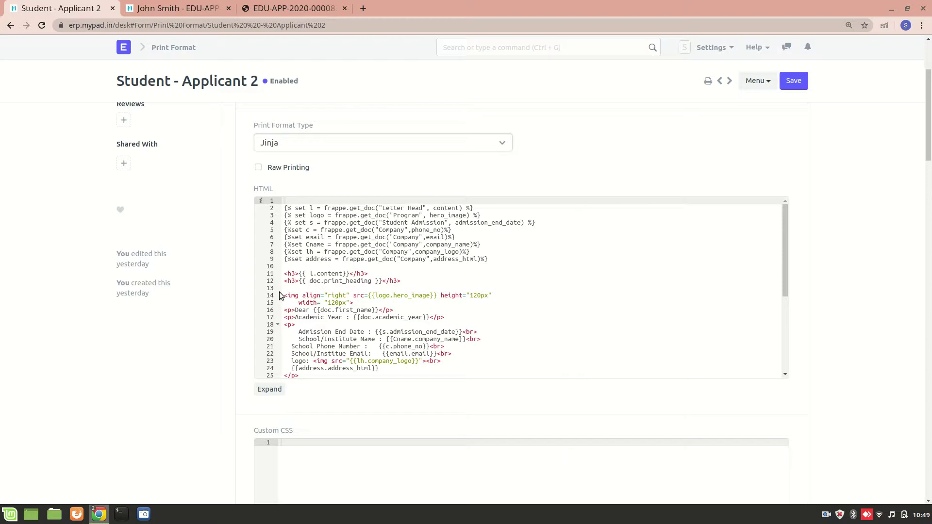
scroll(363, 310, "down", 2)
scroll(363, 310, "down", 1)
scroll(362, 305, "up", 6)
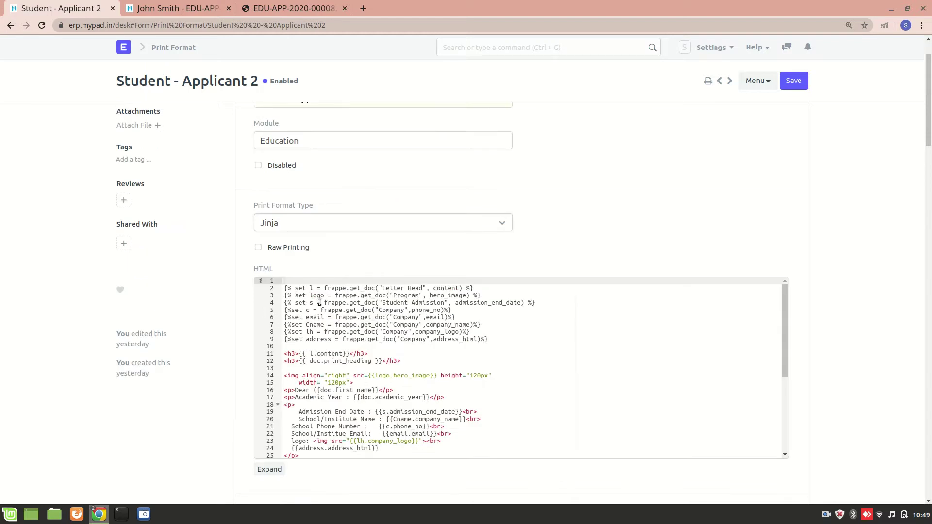
Reopen the approved applicant's record from the Student Applicant list.
left_click(159, 6)
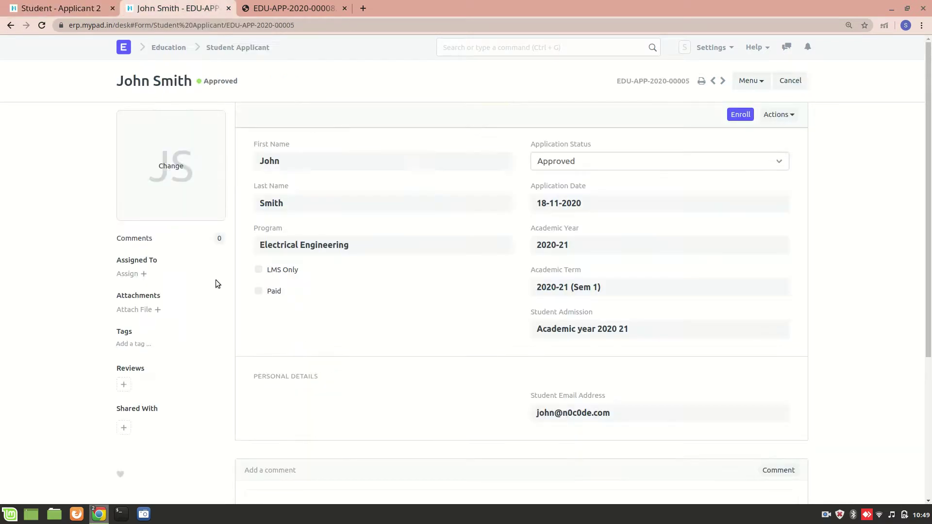
scroll(278, 341, "down", 5)
scroll(321, 242, "up", 5)
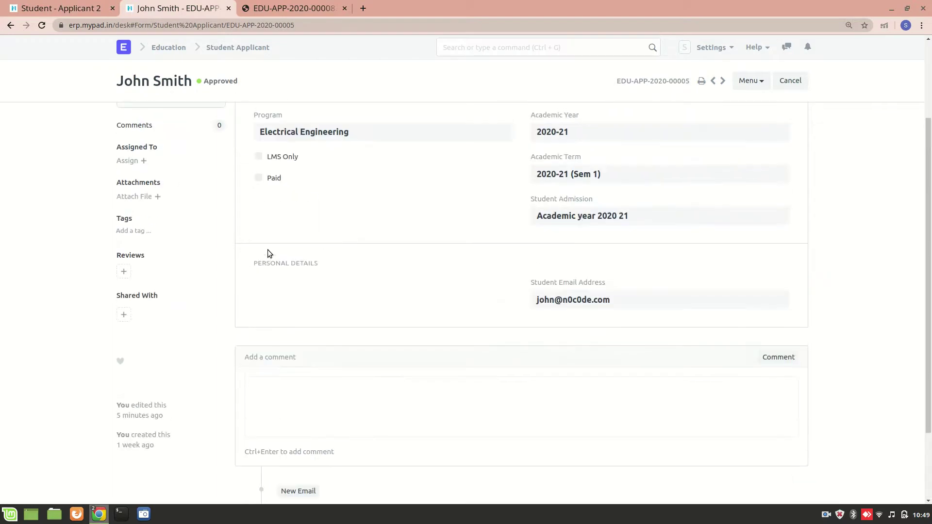
left_click(13, 27)
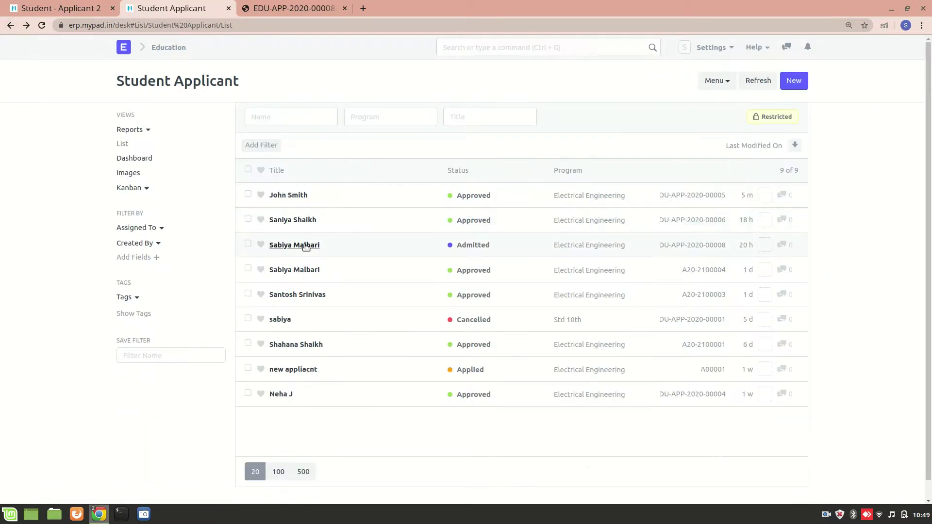
left_click(316, 271)
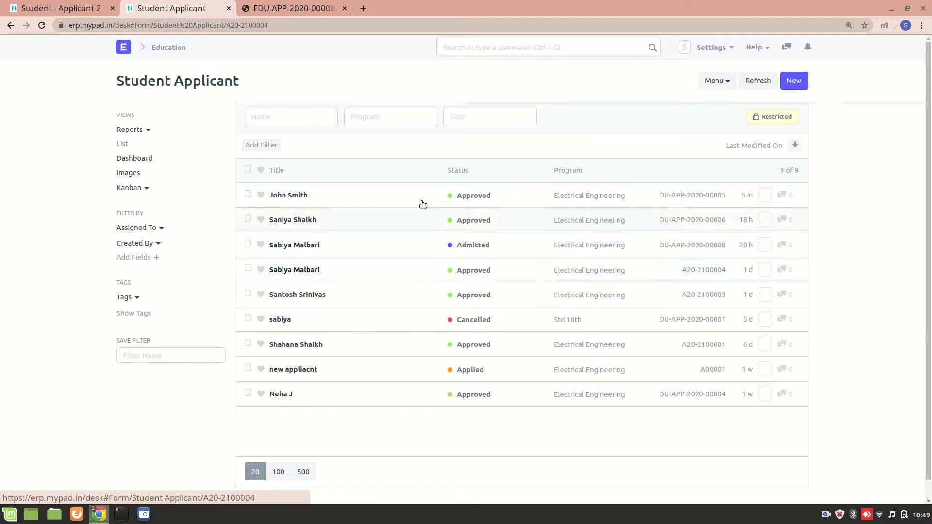
scroll(403, 318, "down", 10)
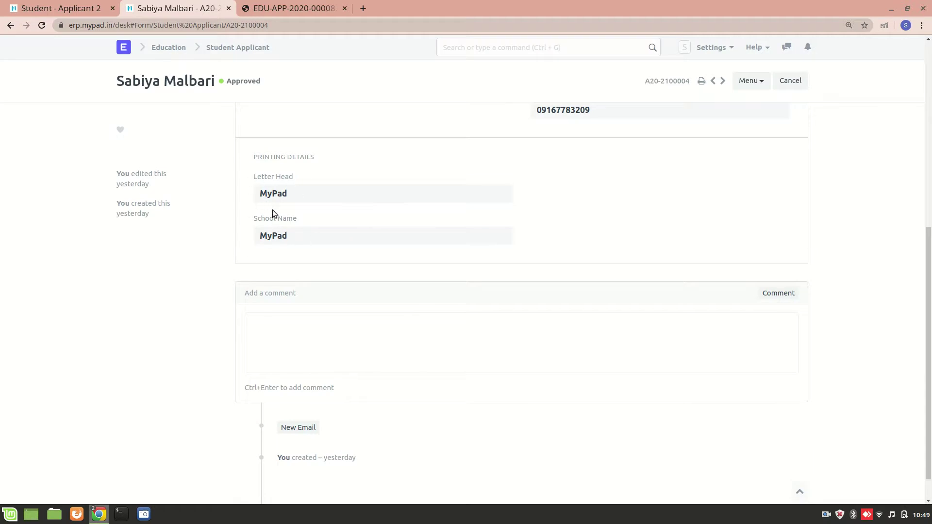
Search 'lette' in the awesome bar to open the Letter Head list.
left_click(521, 48)
type("l")
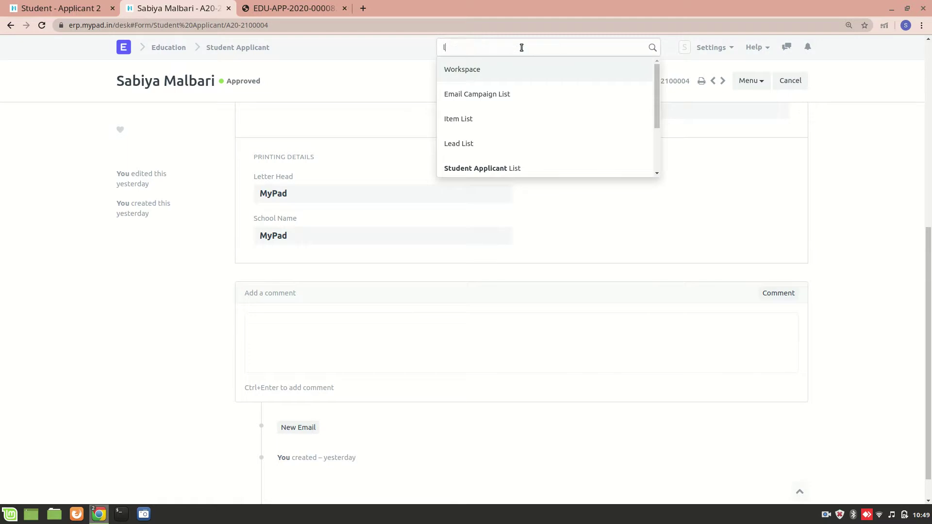
type("ette")
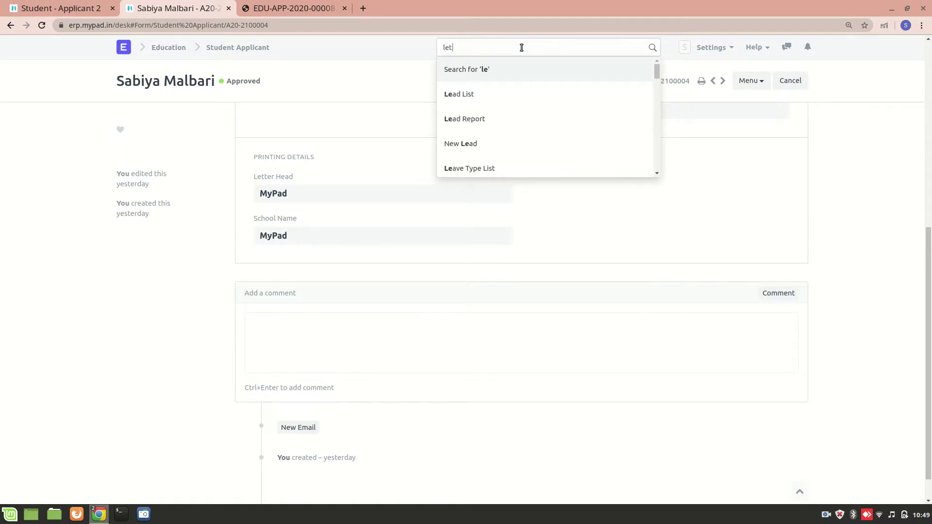
left_click(549, 106)
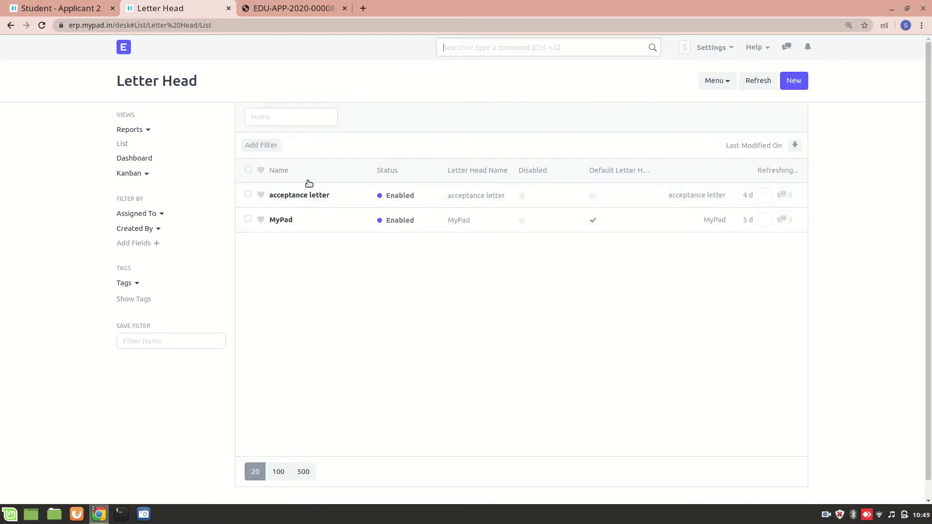
Open the 'acceptance letter' letter head, preview its seal-image header, and compare with the print format and PDF.
left_click(312, 194)
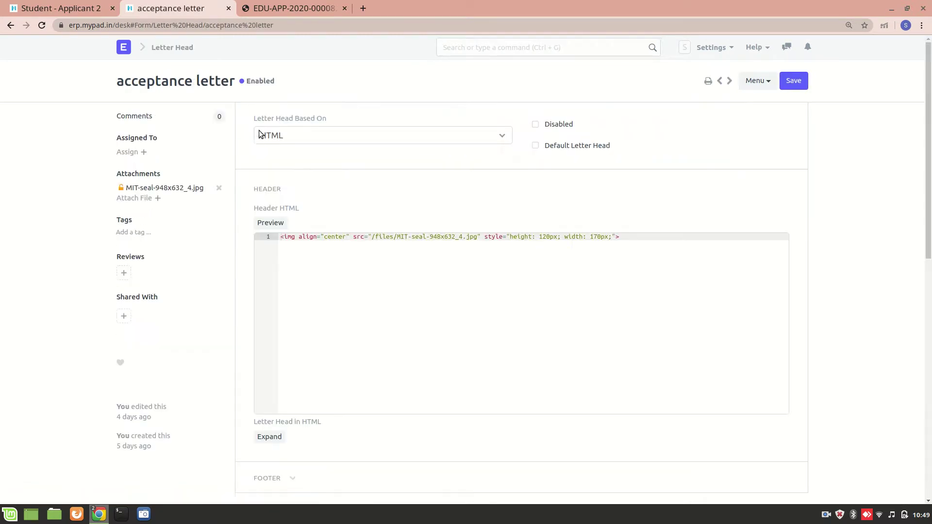
left_click(279, 223)
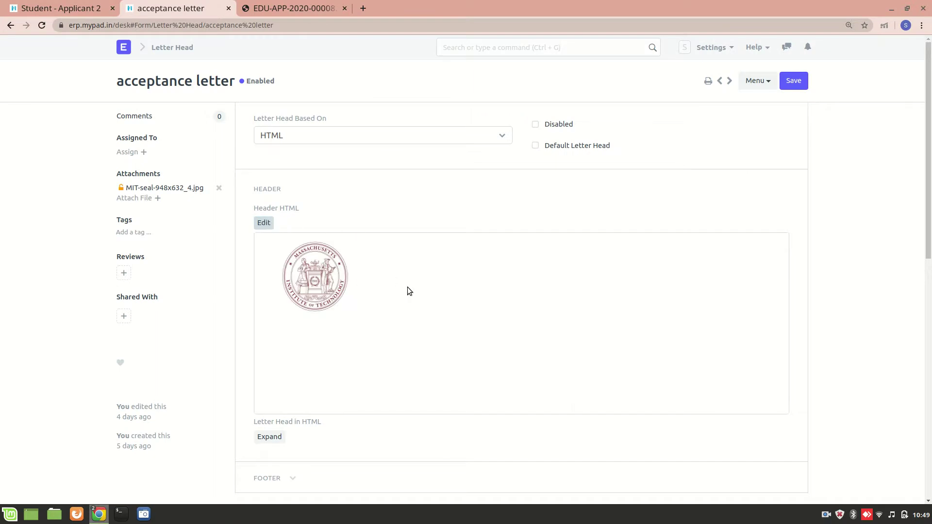
left_click(65, 5)
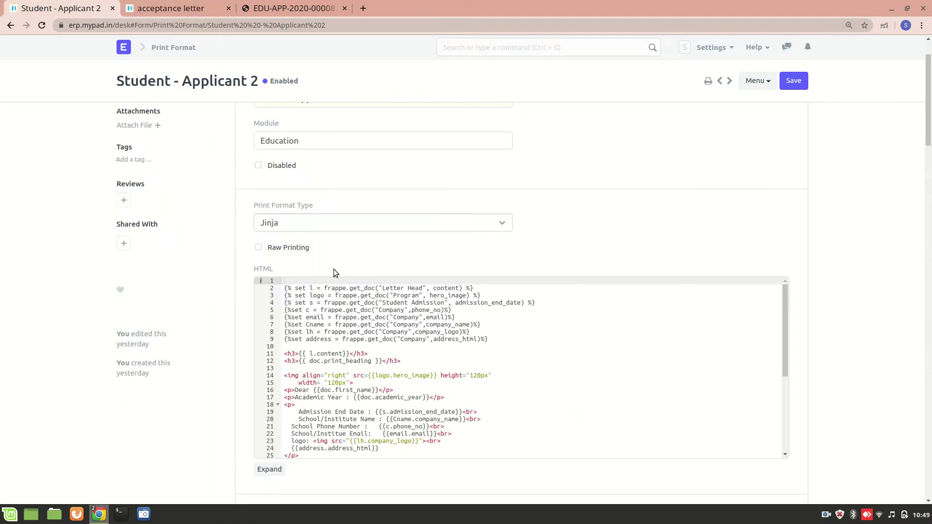
left_click(304, 7)
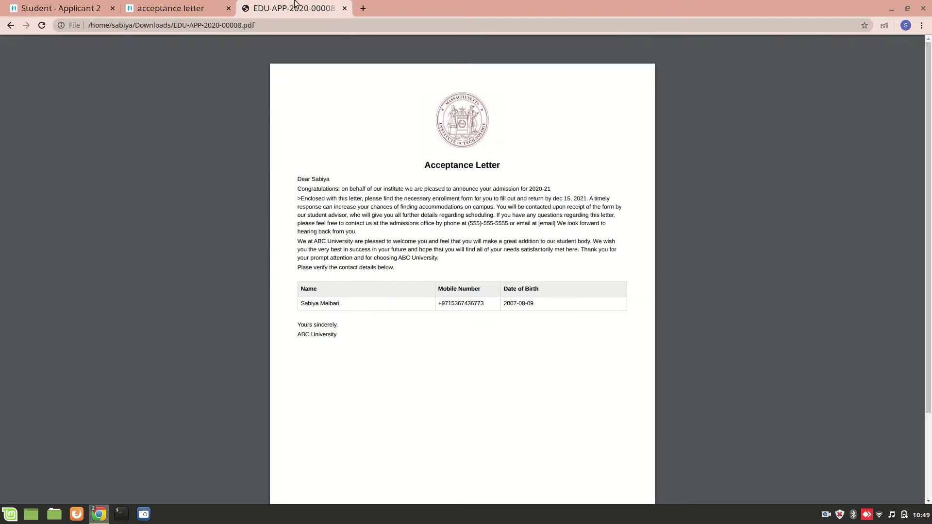
left_click(124, 5)
left_click(82, 5)
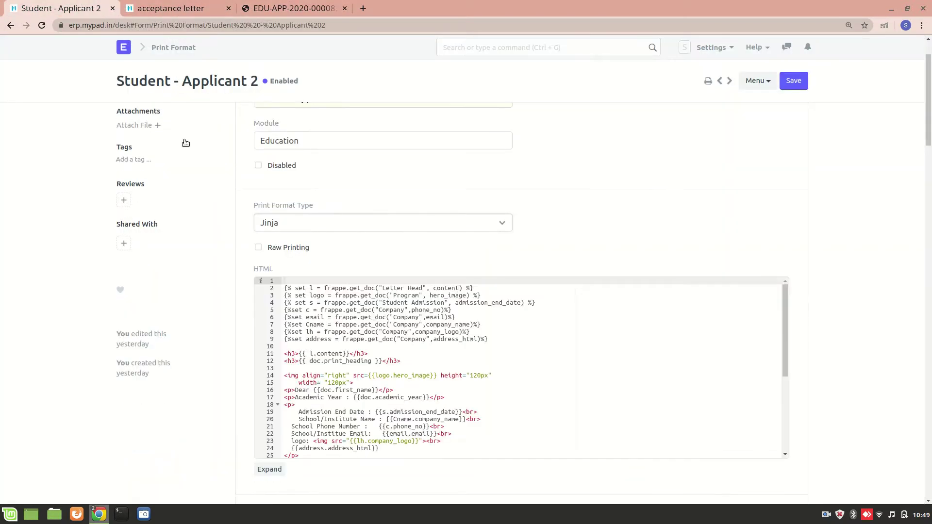
left_click(827, 515)
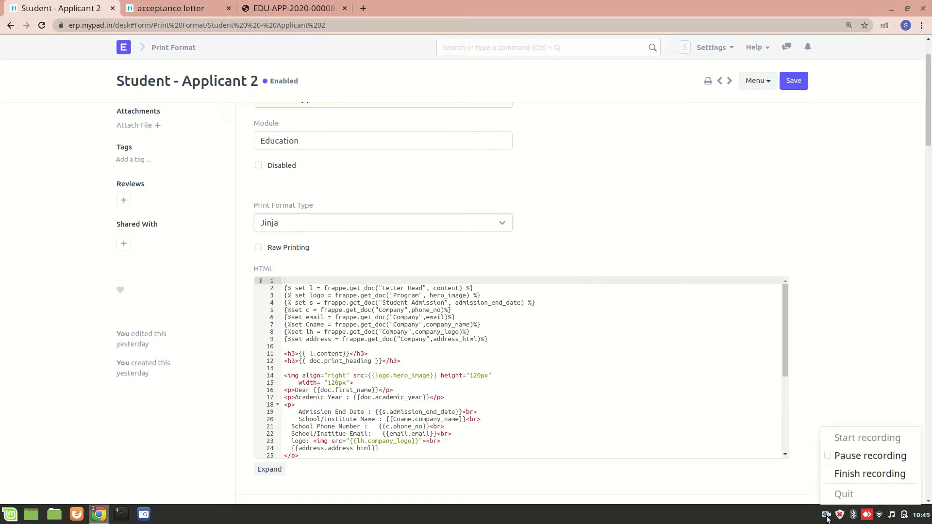
left_click(844, 455)
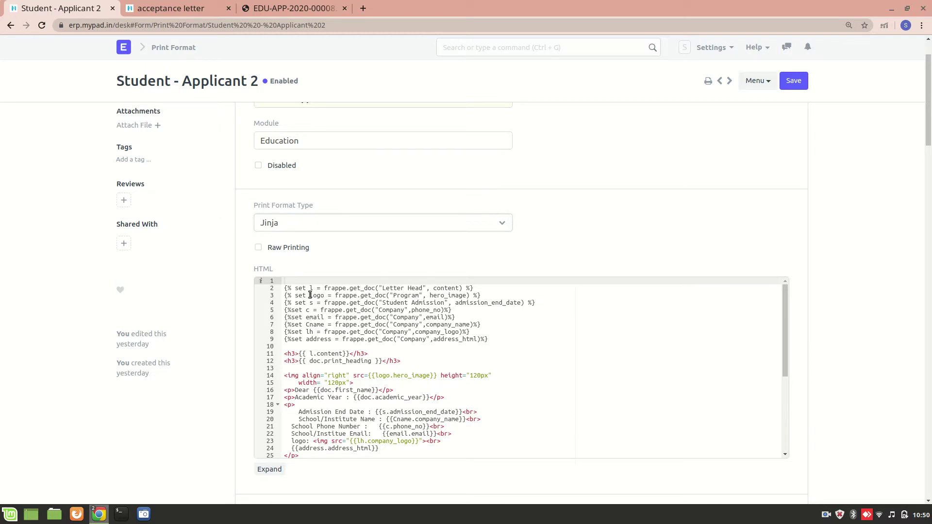
left_click(152, 5)
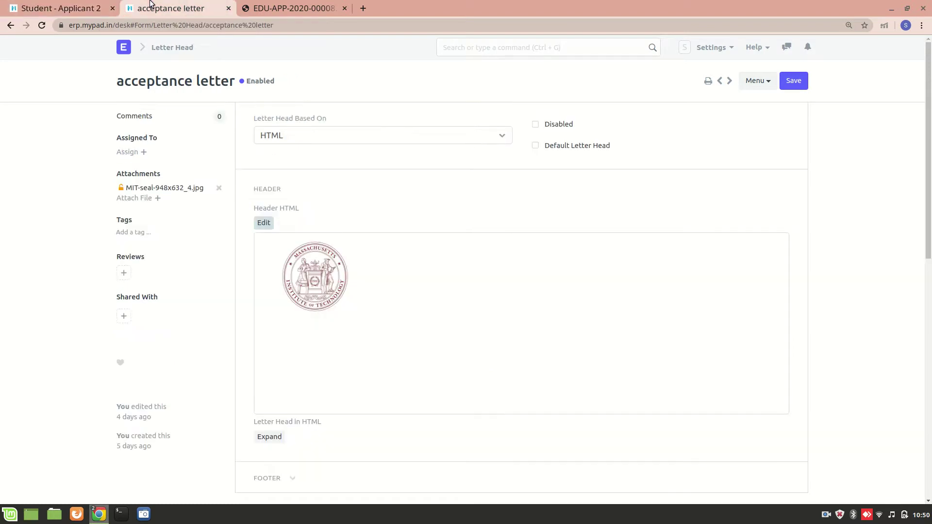
Open the Admitted application from the Student Applicant list.
left_click(124, 48)
scroll(273, 421, "down", 7)
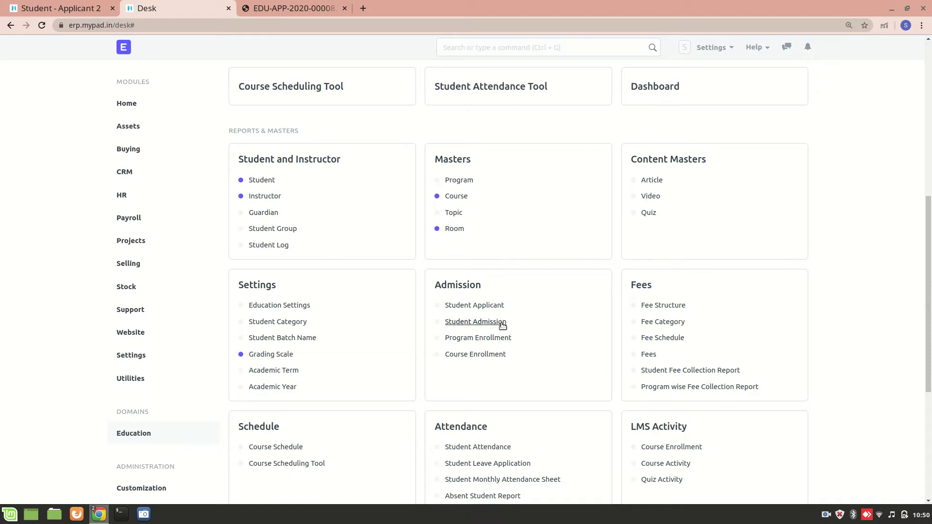
left_click(479, 306)
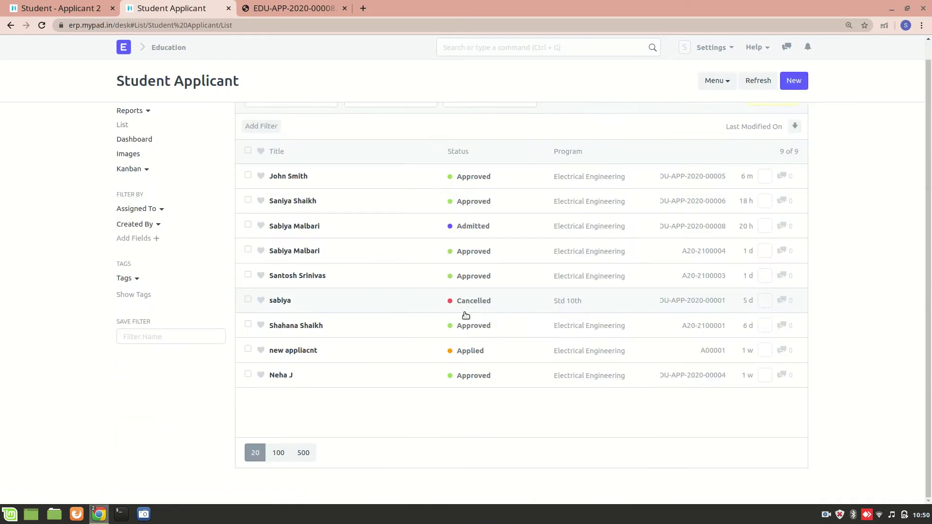
left_click(303, 226)
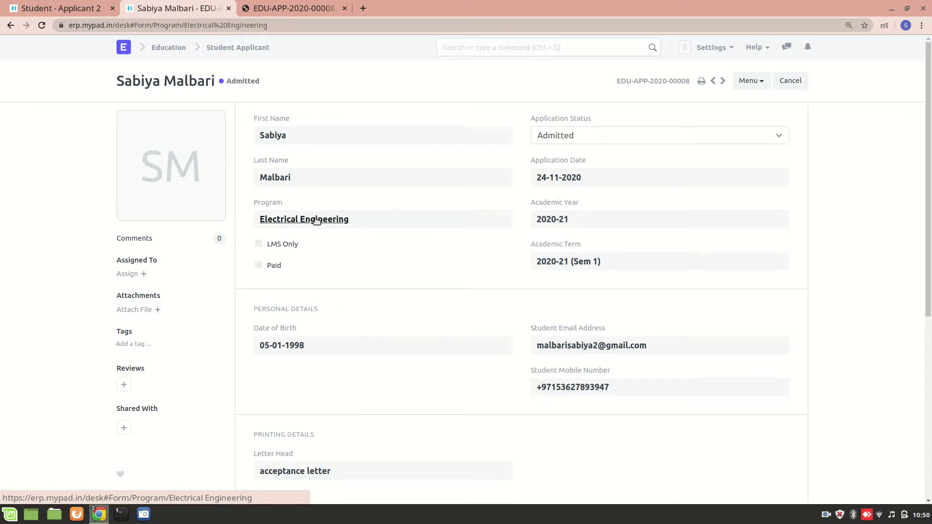
Open its Electrical Engineering program, then return to the Student - Applicant 2 print format.
left_click(315, 219)
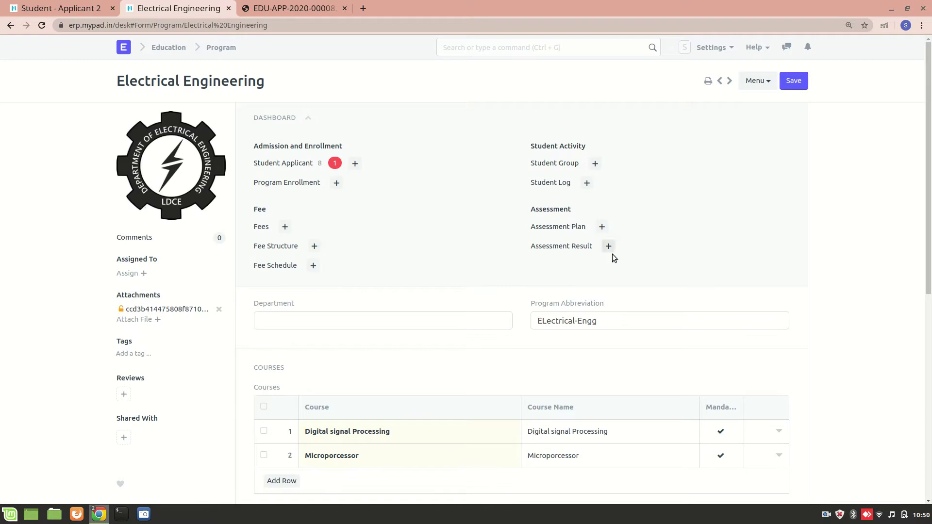
mouse_move(167, 174)
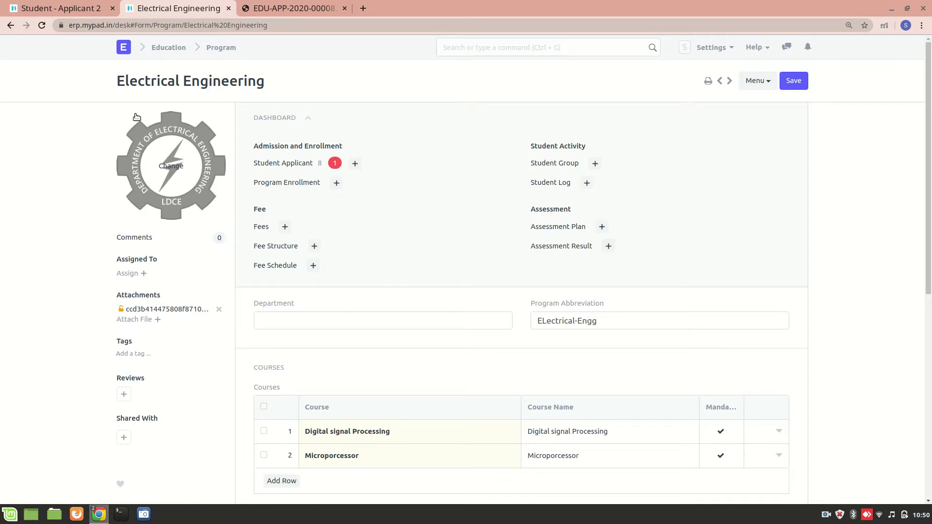
left_click(81, 6)
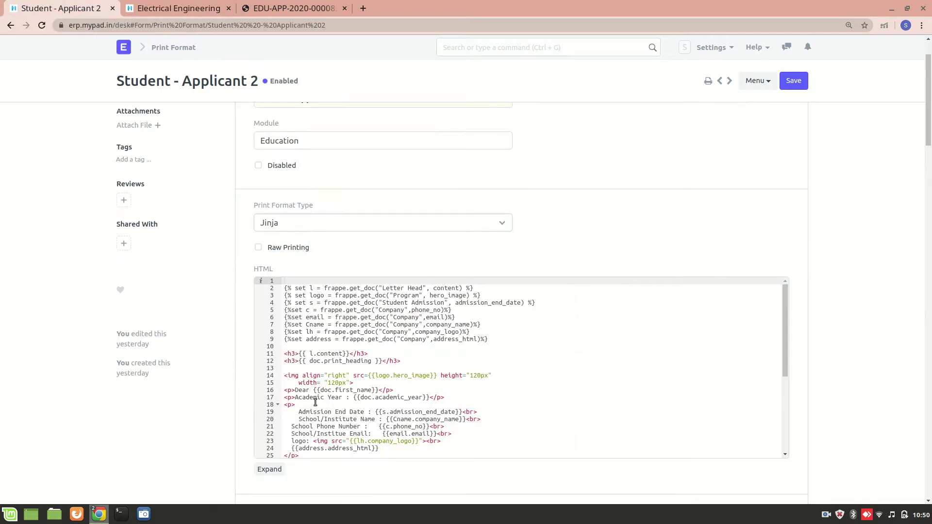
Scroll the Student - Applicant 2 HTML template, then view the acceptance letter PDF.
scroll(322, 426, "down", 3)
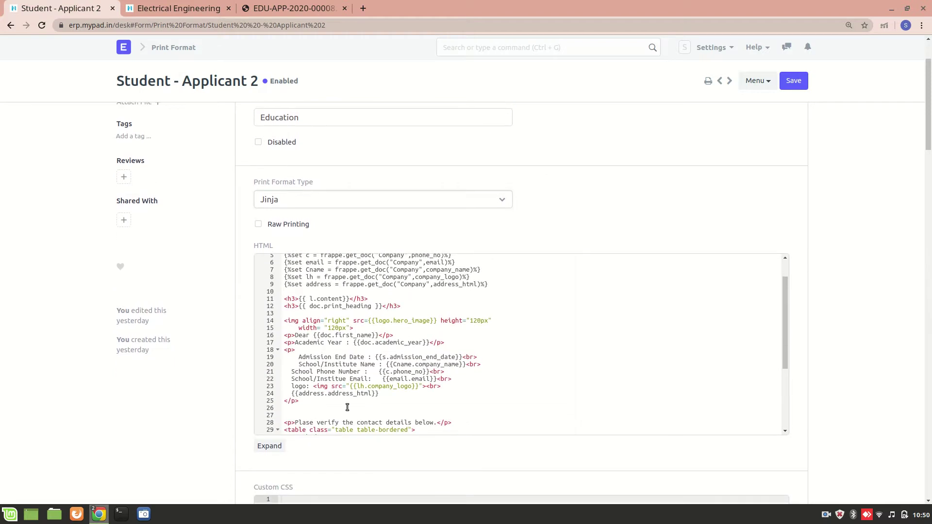
scroll(347, 407, "up", 5)
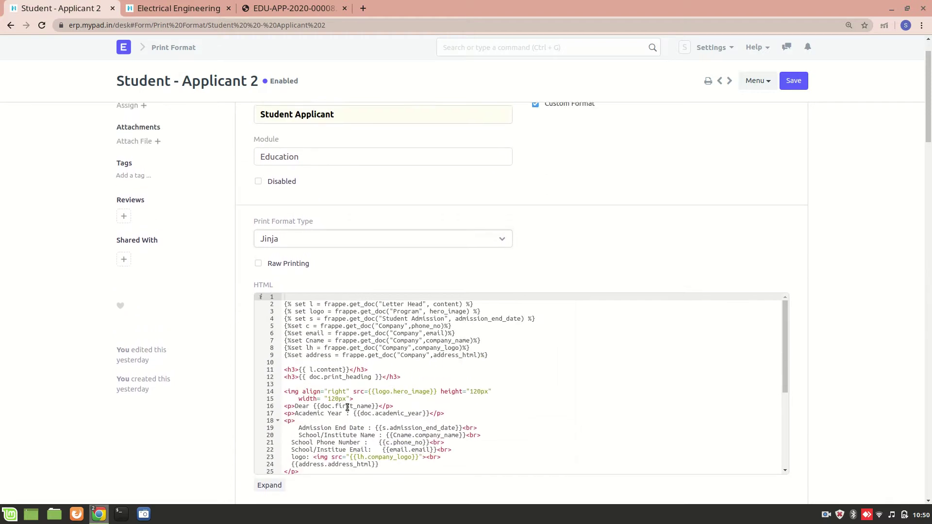
scroll(408, 275, "down", 4)
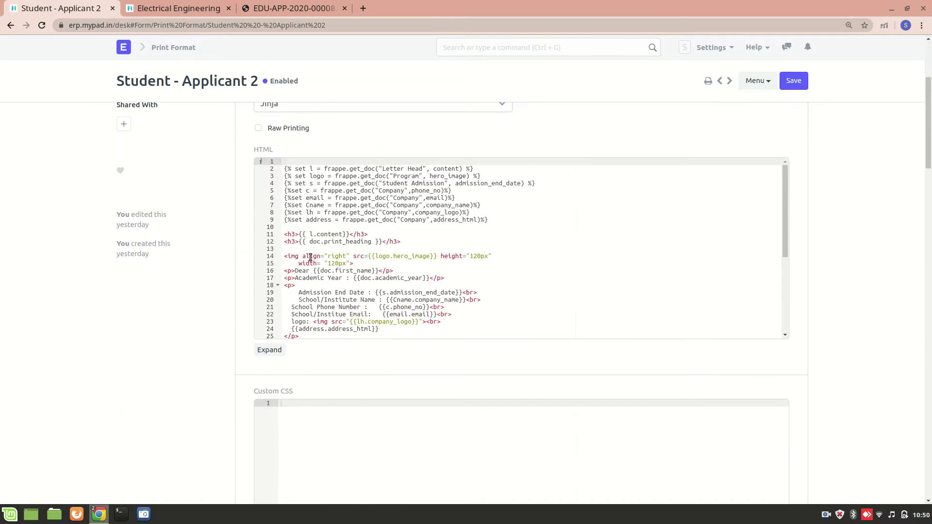
left_click(138, 7)
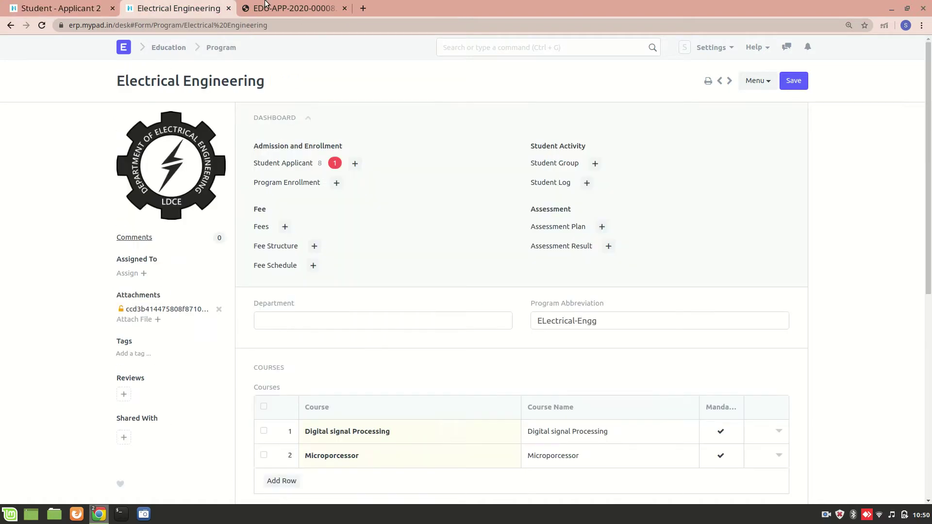
left_click(286, 7)
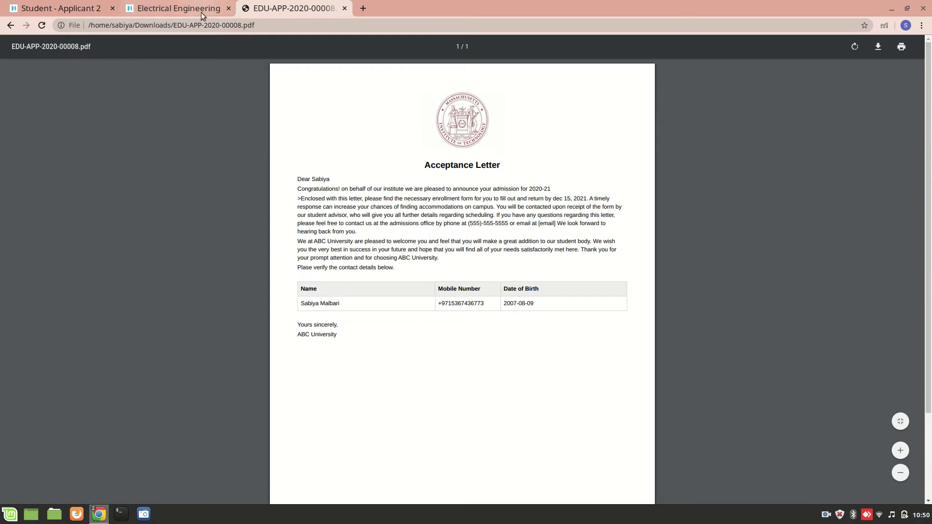
Compare the template's frappe.get_doc company phone, email, name, logo and address lookups with the PDF.
left_click(63, 7)
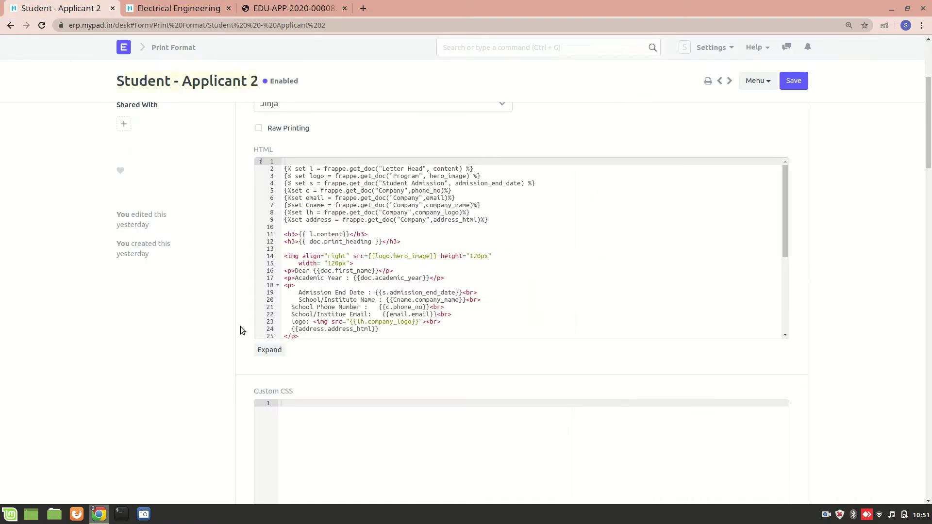
scroll(352, 325, "down", 1)
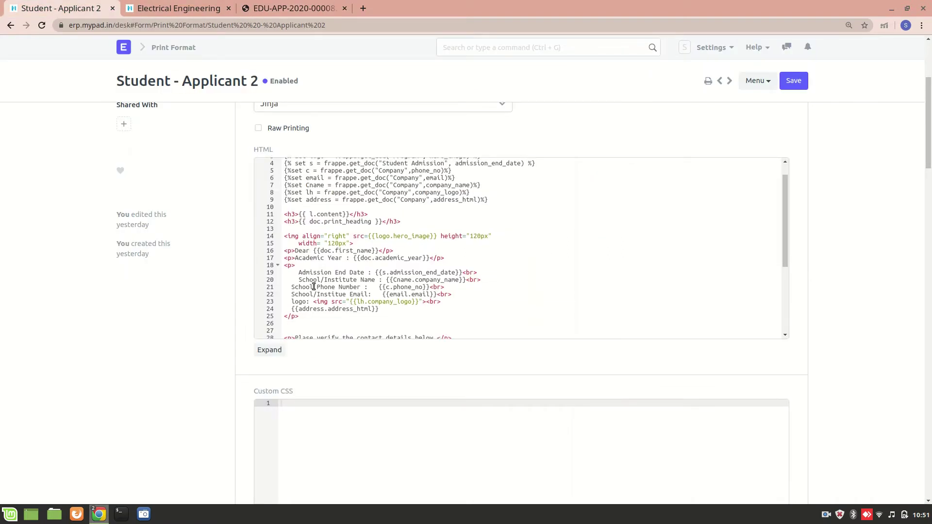
scroll(313, 287, "down", 1)
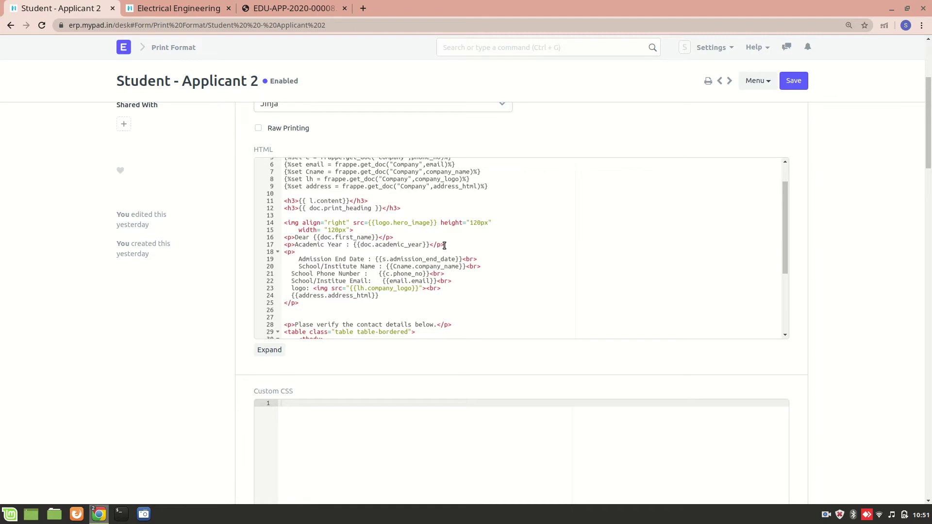
left_click(301, 8)
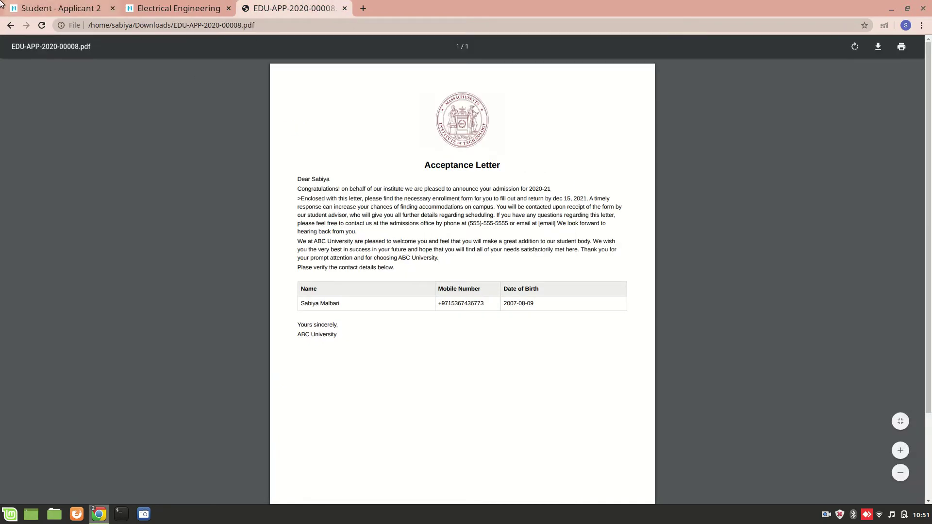
key("ctrl+1")
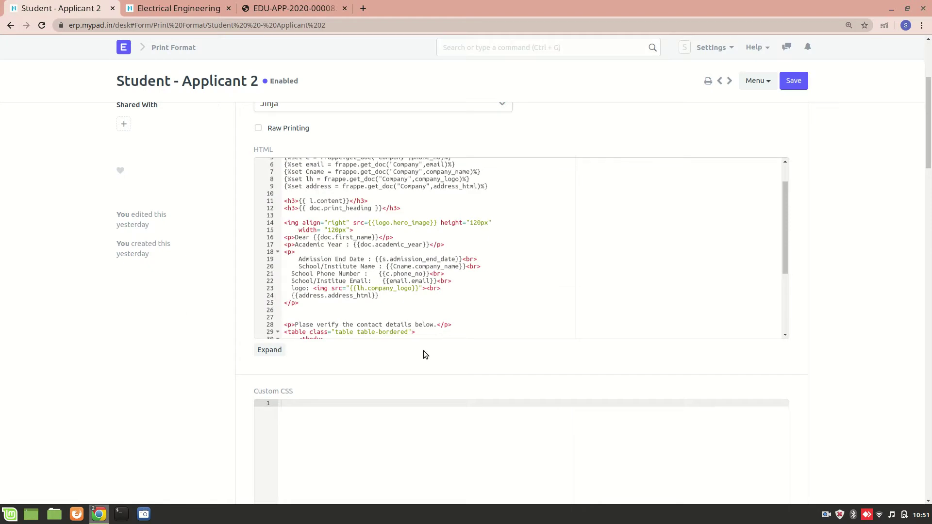
left_click(826, 514)
Review the Gmail-attached A20-2100003.pdf showing MyPad's name, phone, email and logo, then return to ERPNext.
left_click(846, 454)
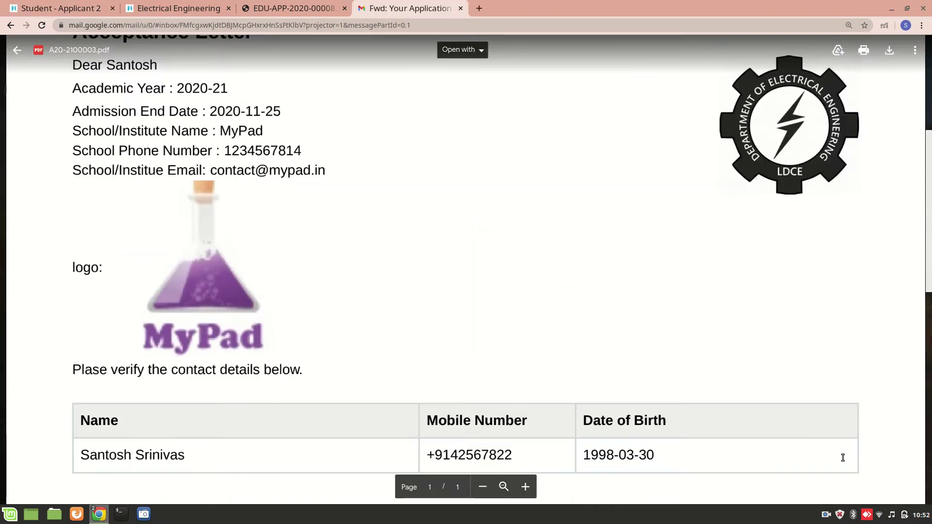
scroll(512, 233, "up", 4)
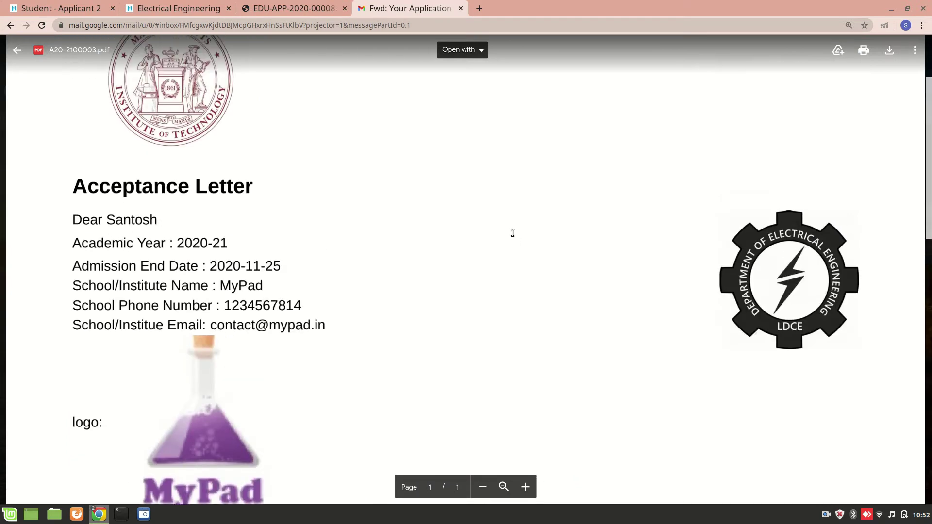
scroll(512, 233, "up", 2)
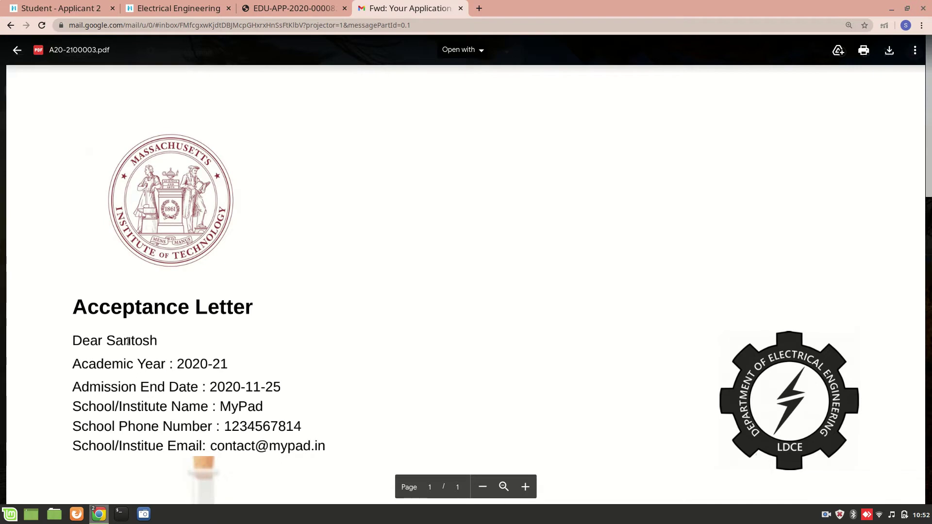
scroll(127, 341, "down", 1)
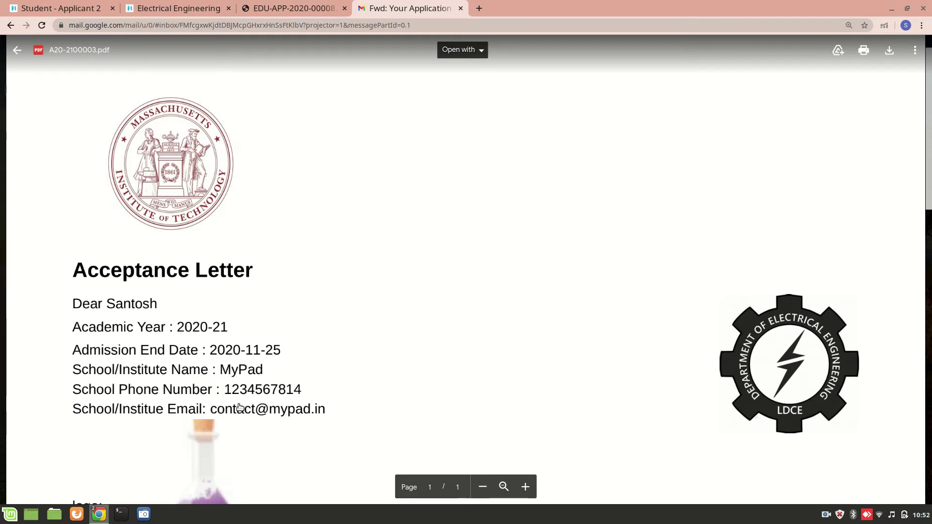
scroll(165, 412, "down", 2)
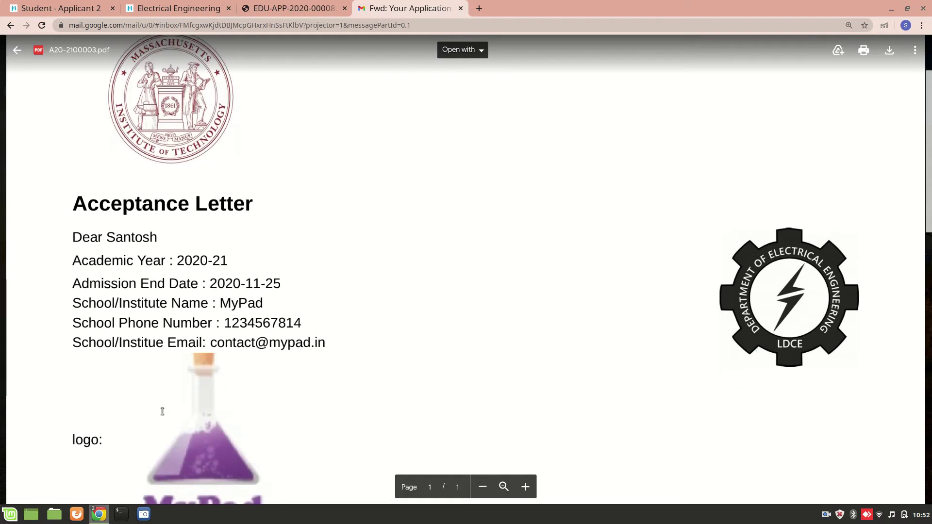
scroll(163, 412, "down", 2)
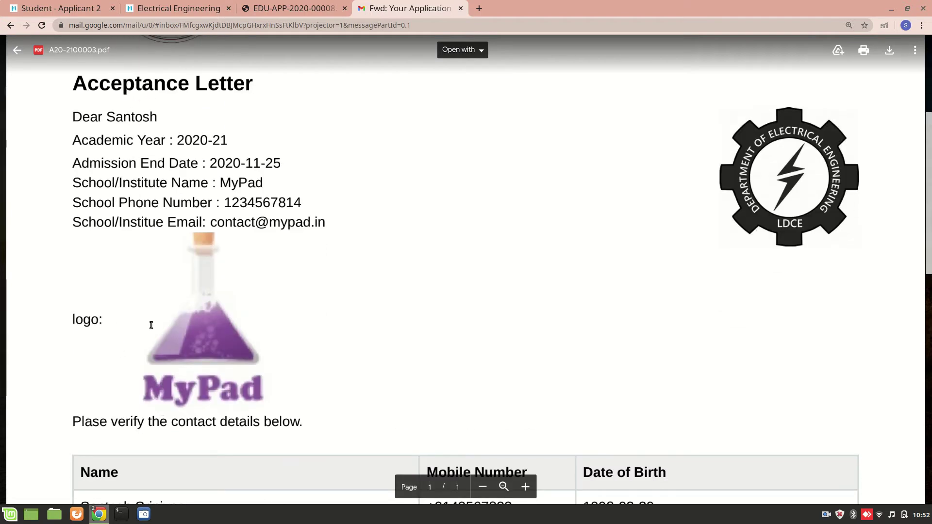
scroll(155, 340, "down", 4)
scroll(144, 226, "up", 1)
scroll(144, 225, "up", 4)
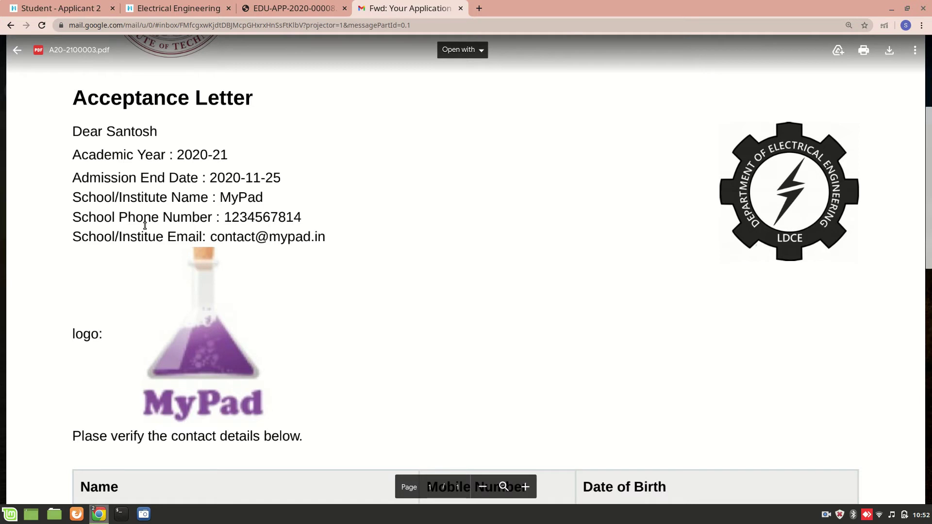
left_click(151, 4)
Highlight the admission_end_date lookup on line 4 of the Student - Applicant 2 template.
left_click(74, 5)
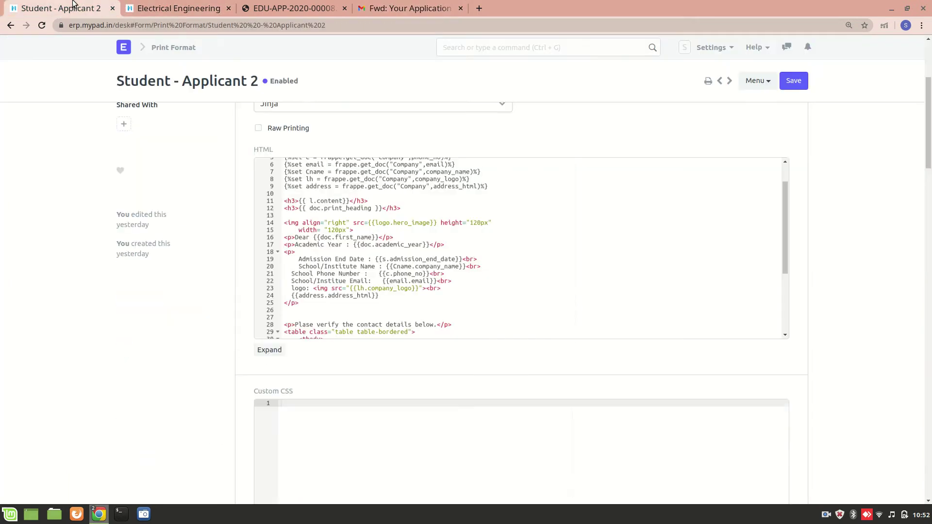
scroll(380, 258, "up", 4)
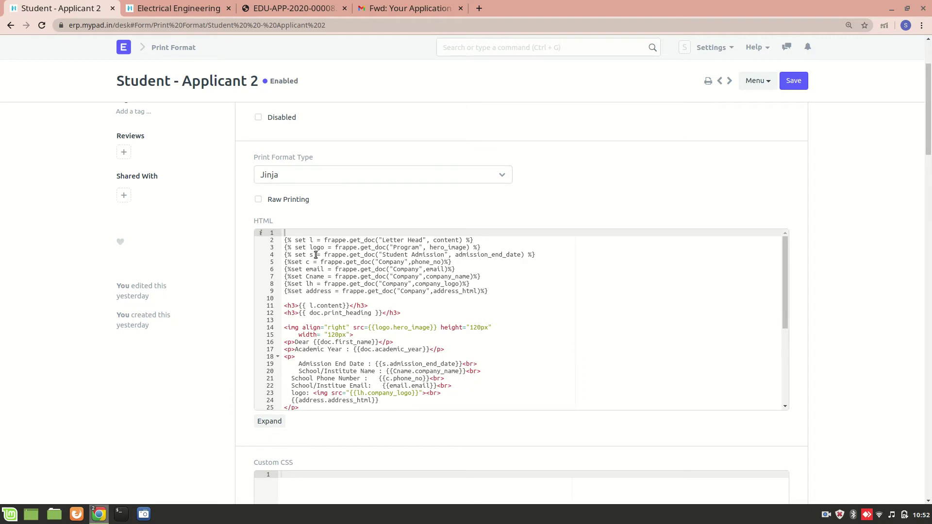
left_click_drag(324, 254, 521, 255)
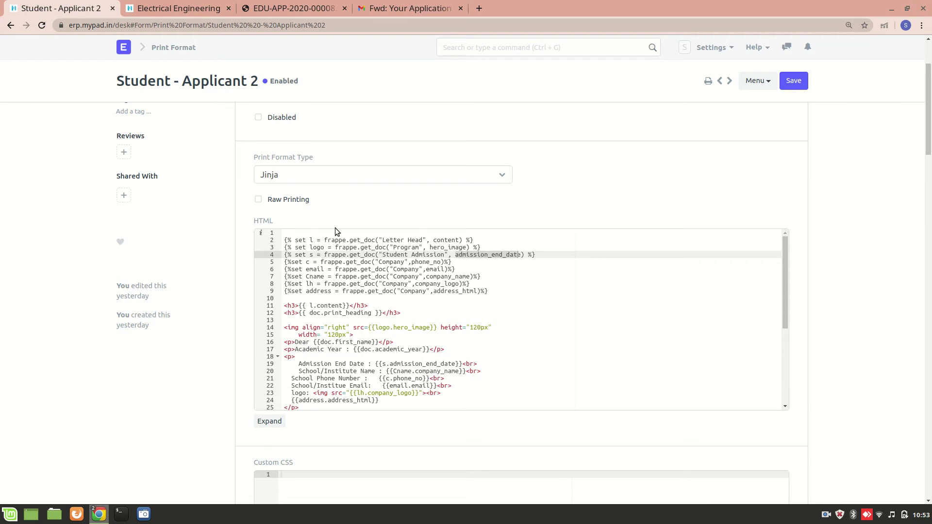
scroll(298, 360, "down", 1)
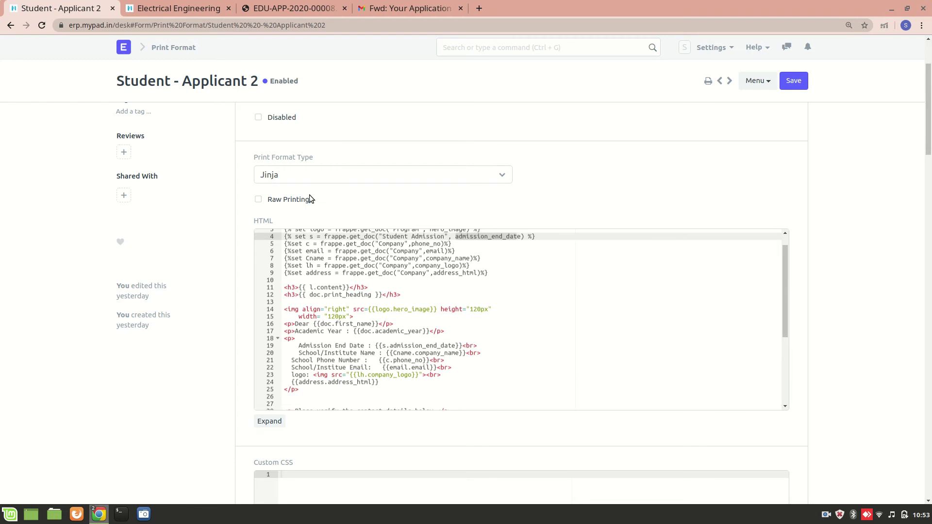
scroll(350, 304, "up", 3)
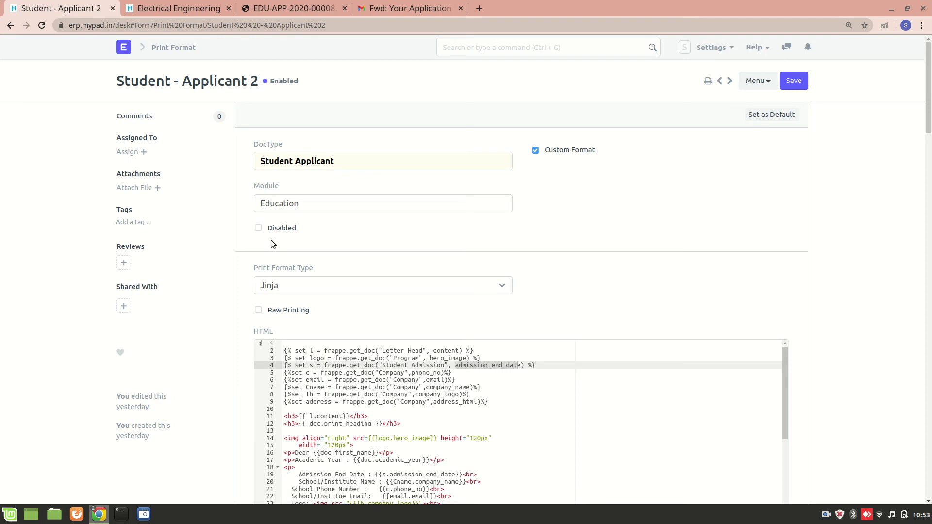
Open 'Sorry, your application has been rejected' and review its Rejected condition, student_email_id recipient and message.
left_click(10, 26)
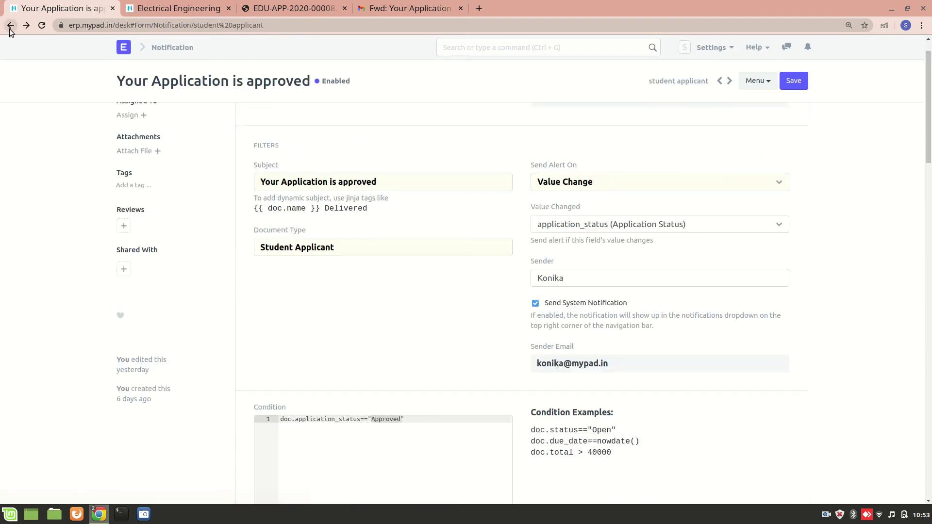
left_click(10, 26)
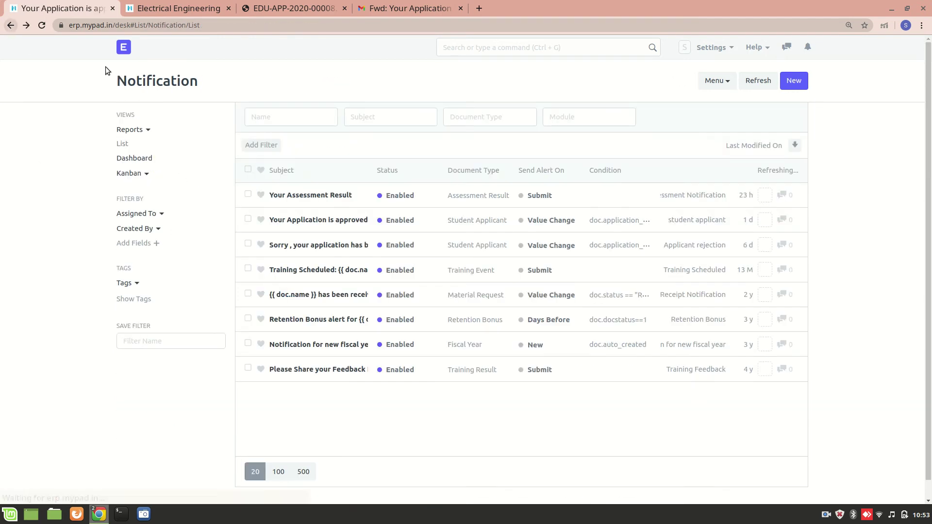
left_click(300, 244)
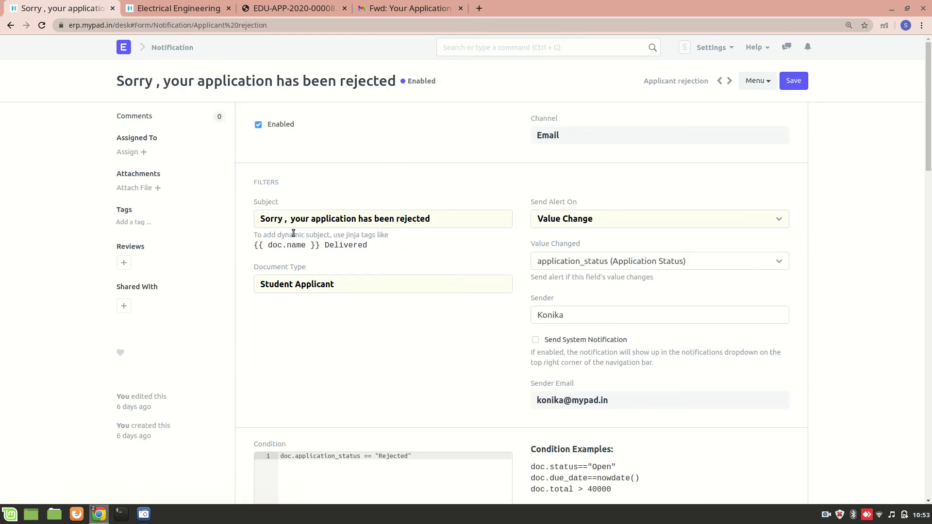
scroll(283, 372, "down", 4)
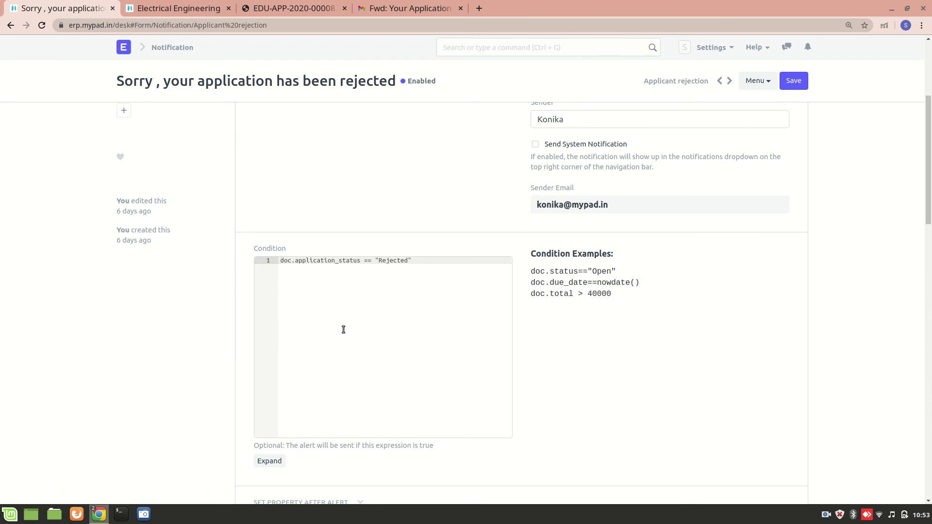
scroll(343, 322, "down", 5)
scroll(304, 456, "down", 3)
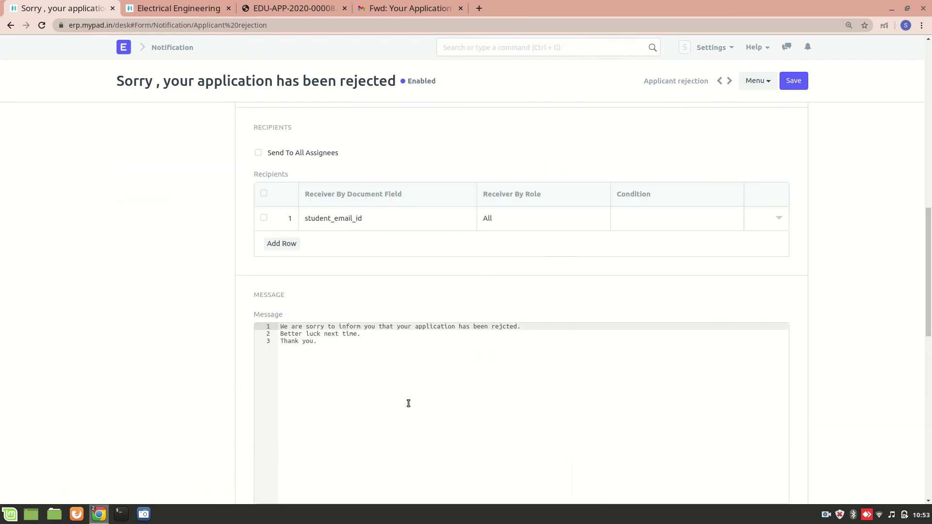
scroll(355, 319, "up", 5)
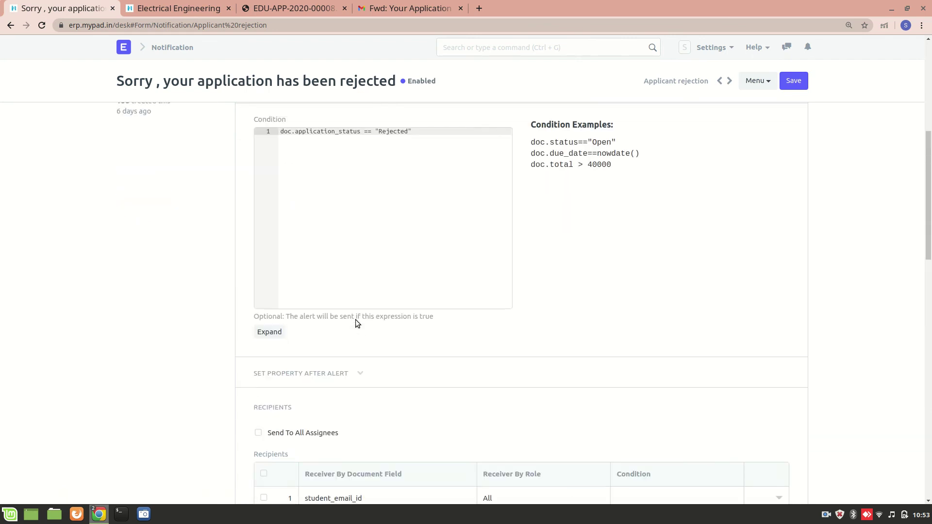
scroll(356, 320, "up", 6)
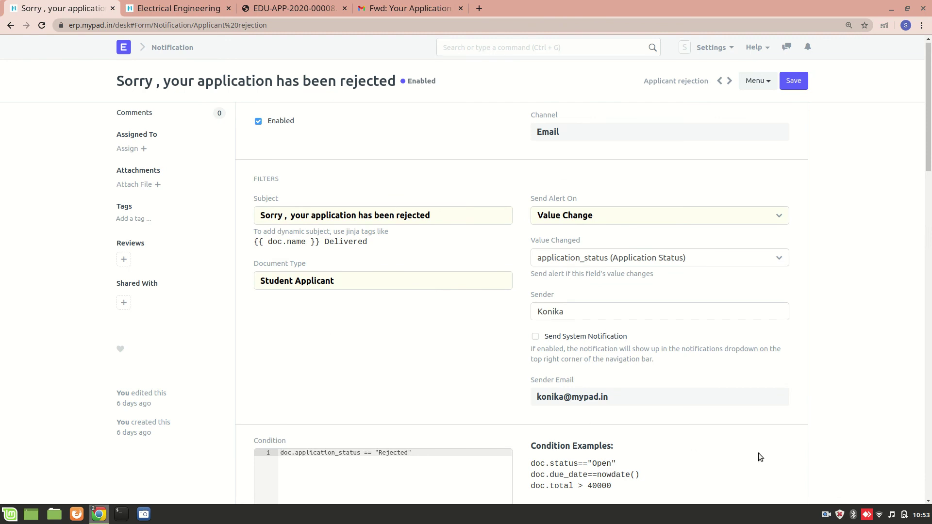
left_click(826, 515)
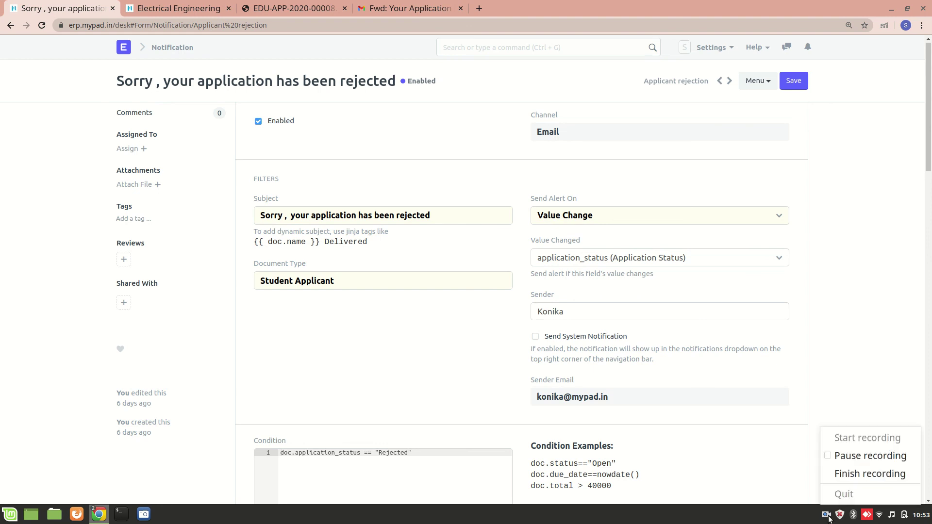